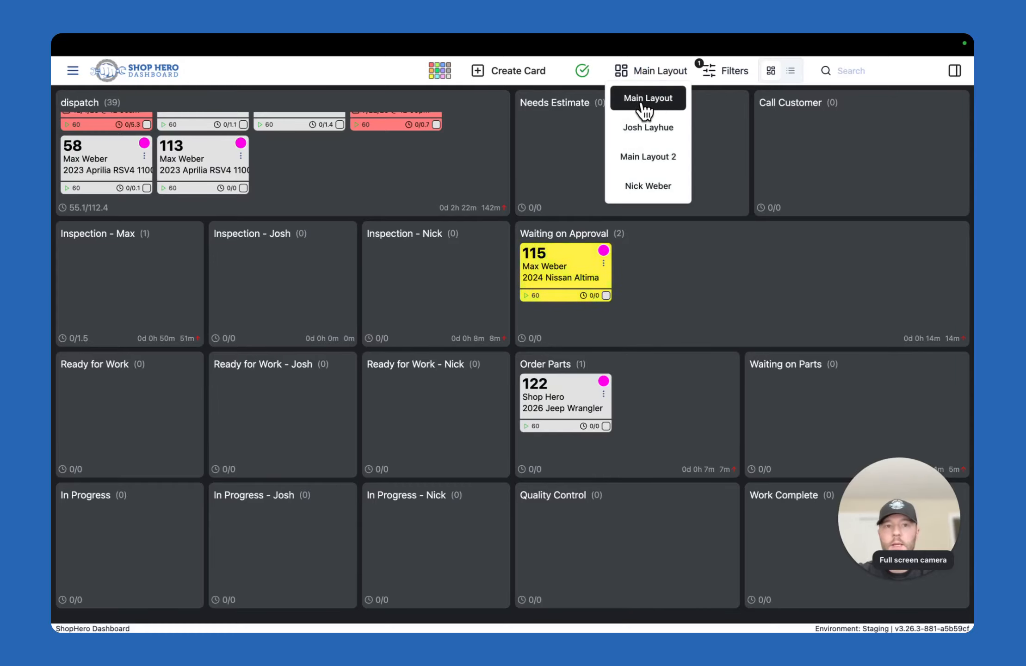
# Examine the dispatch, inspection, Ready for Work and In Progress containers and the dispatch cards on the Main Layout board
pyautogui.click(559, 154)
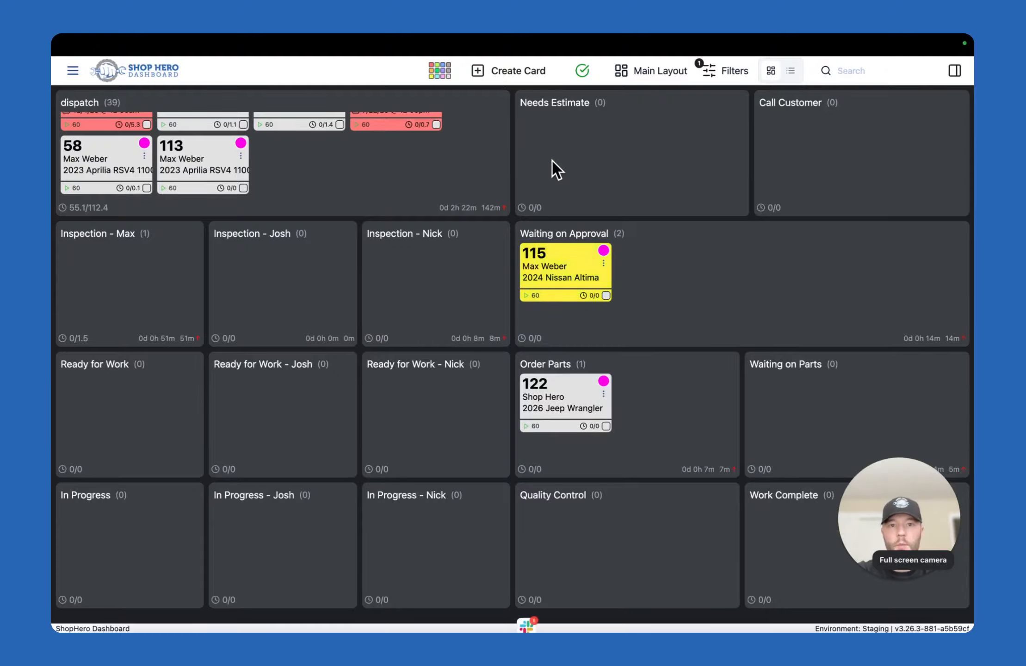
pyautogui.doubleClick(77, 103)
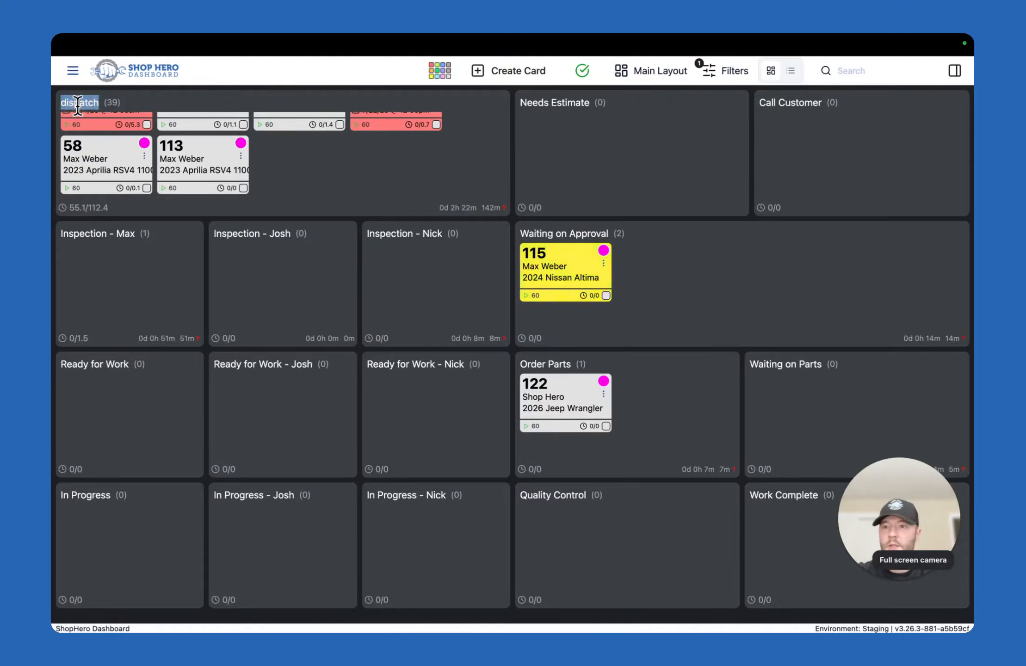
pyautogui.scroll(2, 224, 141)
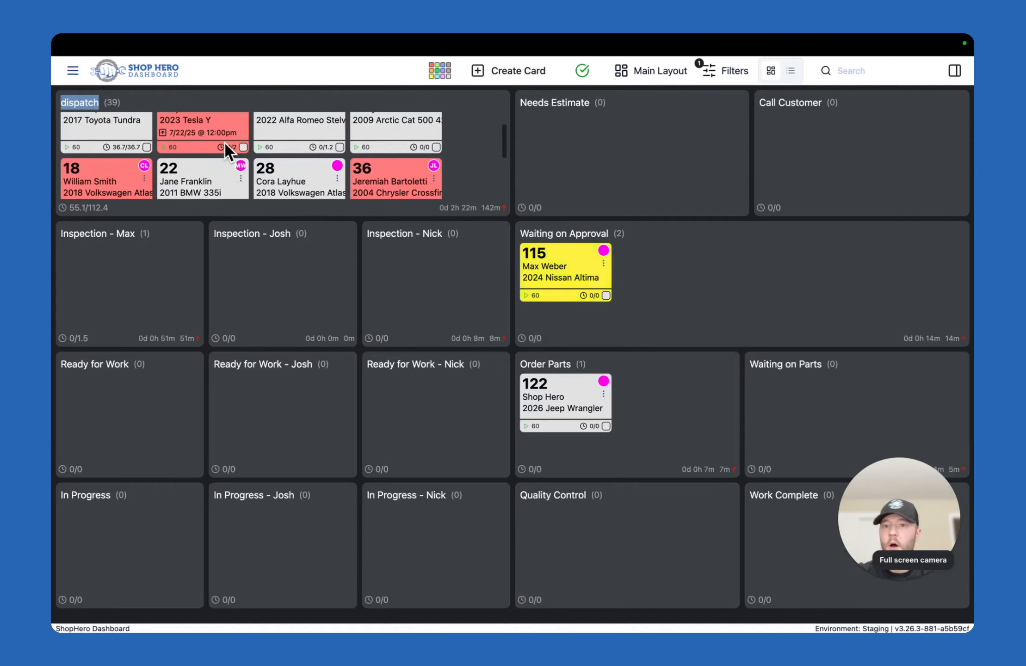
pyautogui.scroll(-2, 223, 141)
pyautogui.click(256, 140)
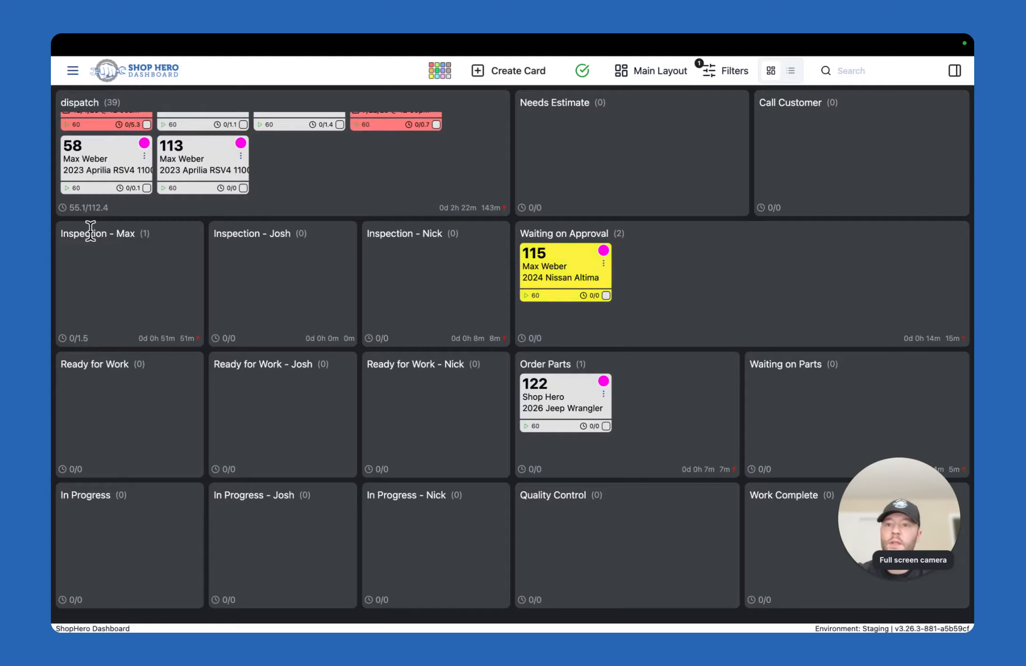
pyautogui.moveTo(60, 231); pyautogui.dragTo(135, 232)
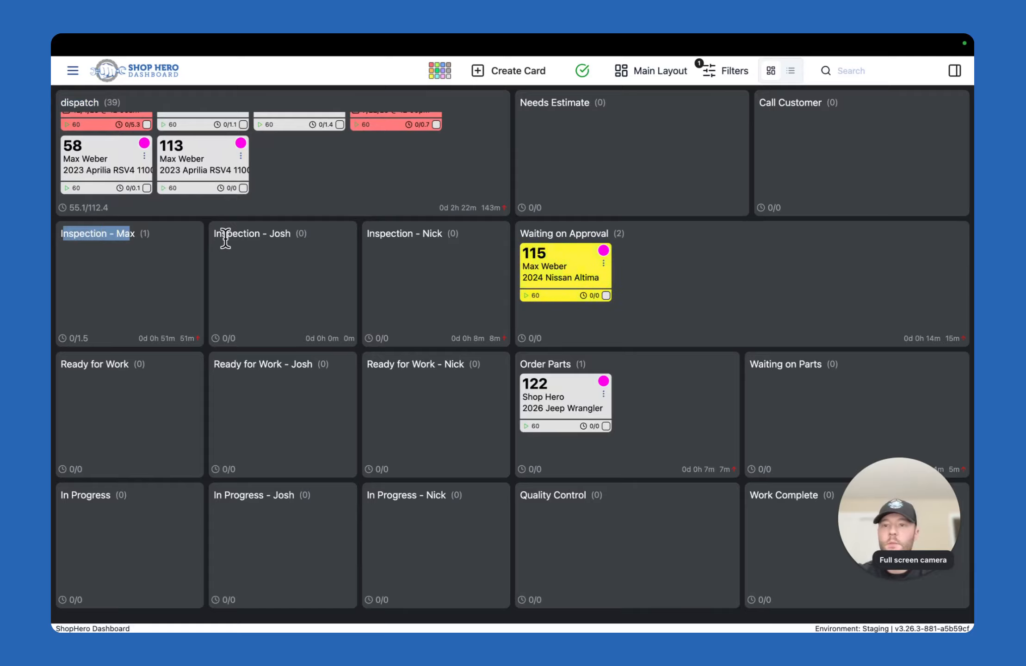
pyautogui.moveTo(213, 231); pyautogui.dragTo(285, 231)
pyautogui.moveTo(367, 232); pyautogui.dragTo(436, 234)
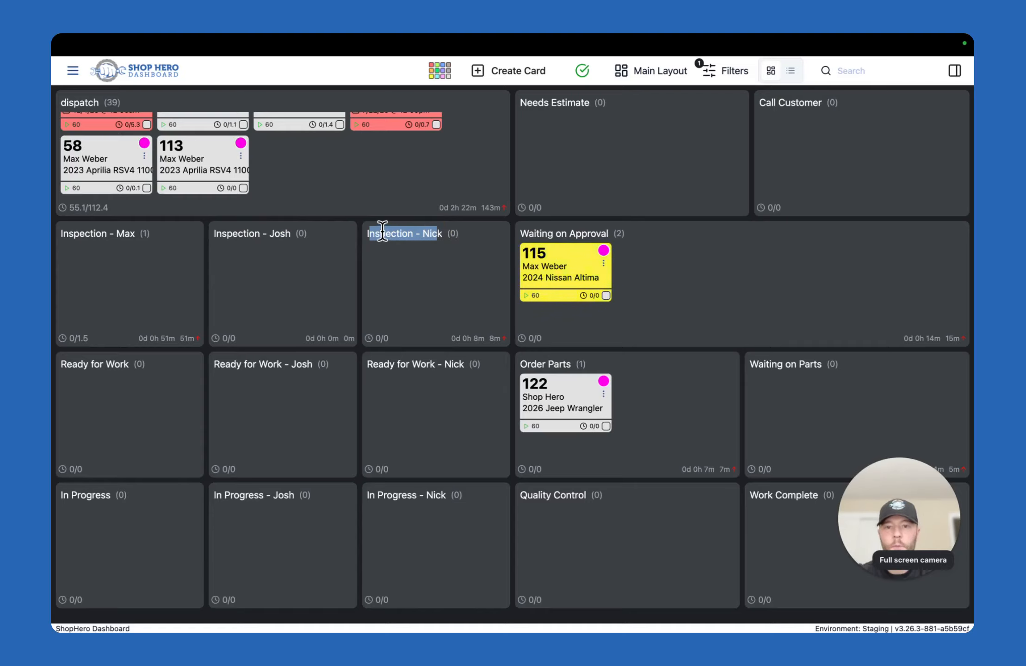
pyautogui.moveTo(370, 232); pyautogui.dragTo(437, 231)
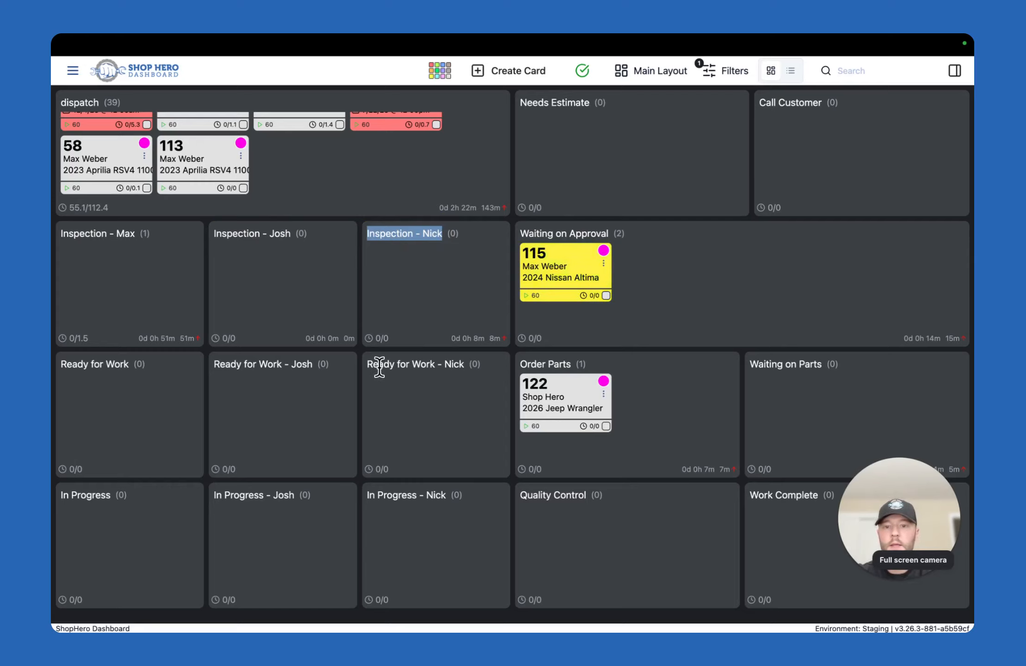
pyautogui.moveTo(372, 365); pyautogui.dragTo(454, 366)
pyautogui.moveTo(370, 494); pyautogui.dragTo(446, 494)
pyautogui.click(447, 421)
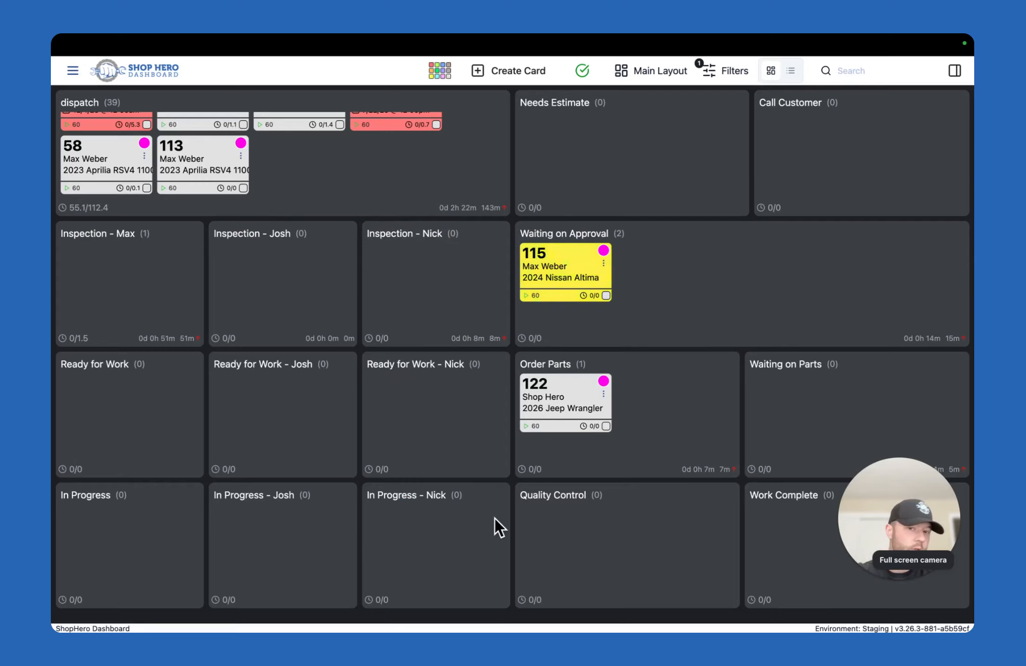
pyautogui.press('XF86MonBrightnessUp')
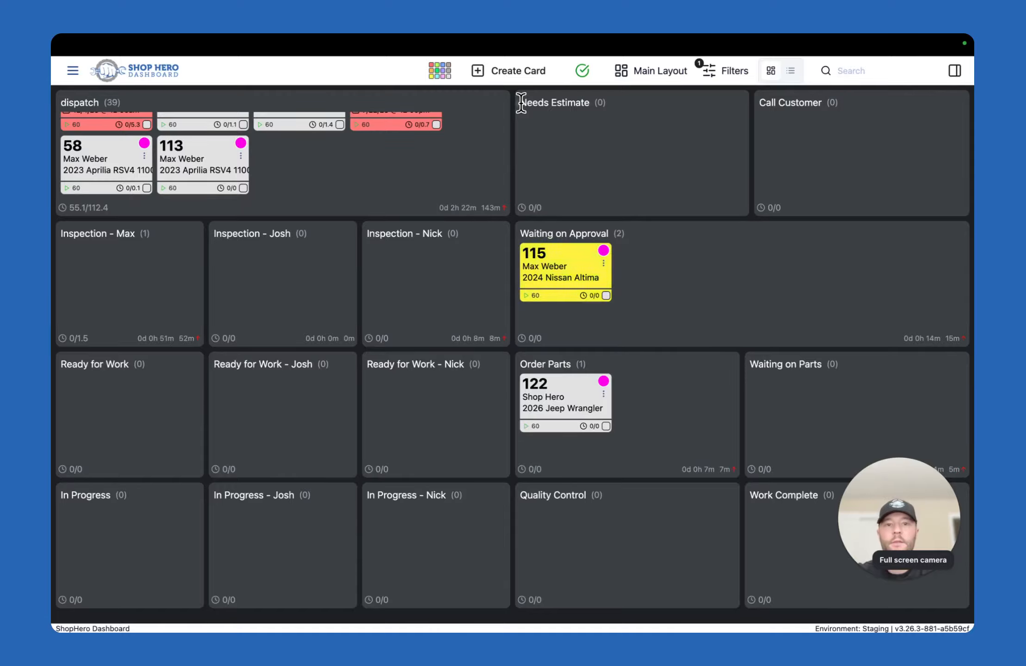
# Examine the Needs Estimate, Call Customer, Waiting on Approval, Order Parts, Waiting on Parts, Quality Control and Work Complete containers
pyautogui.moveTo(521, 102); pyautogui.dragTo(592, 103)
pyautogui.tripleClick(780, 107)
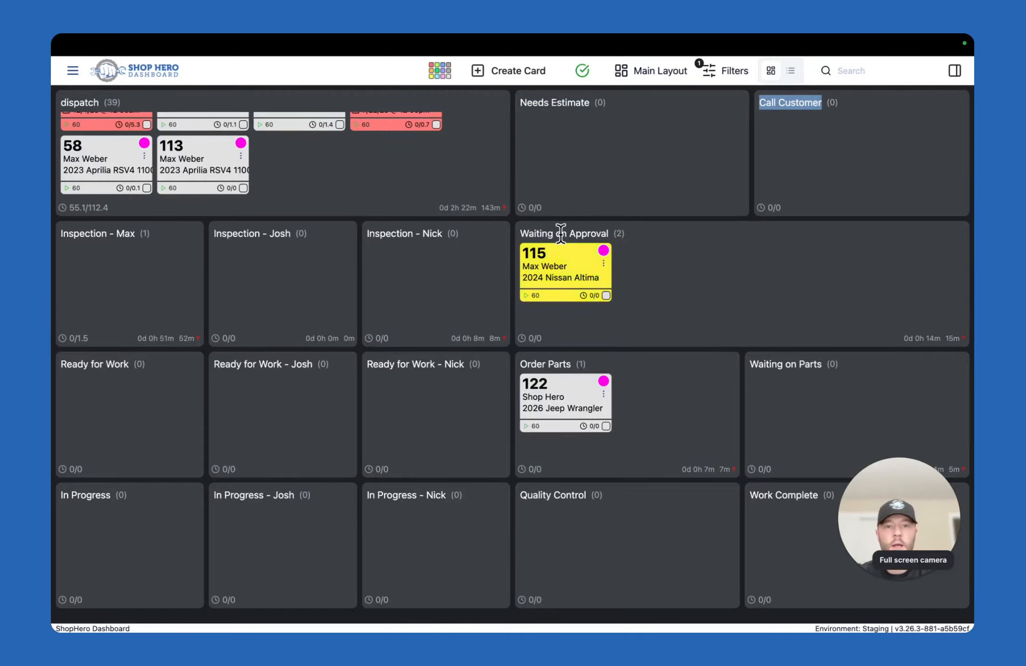
pyautogui.moveTo(521, 233); pyautogui.dragTo(608, 234)
pyautogui.moveTo(521, 364); pyautogui.dragTo(577, 360)
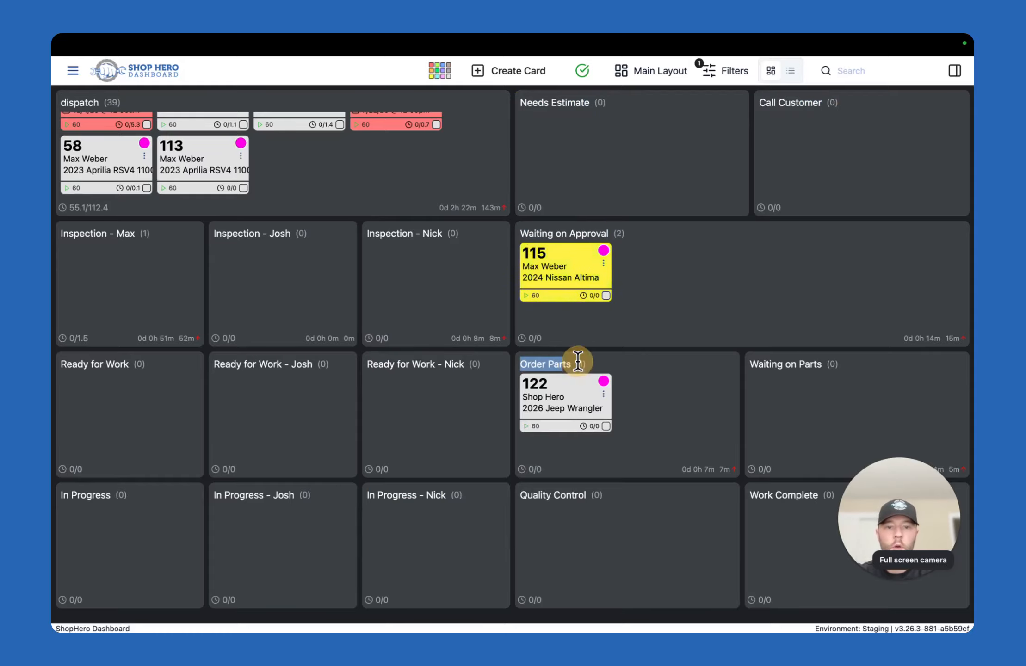
pyautogui.moveTo(749, 364); pyautogui.dragTo(824, 364)
pyautogui.moveTo(521, 494); pyautogui.dragTo(588, 494)
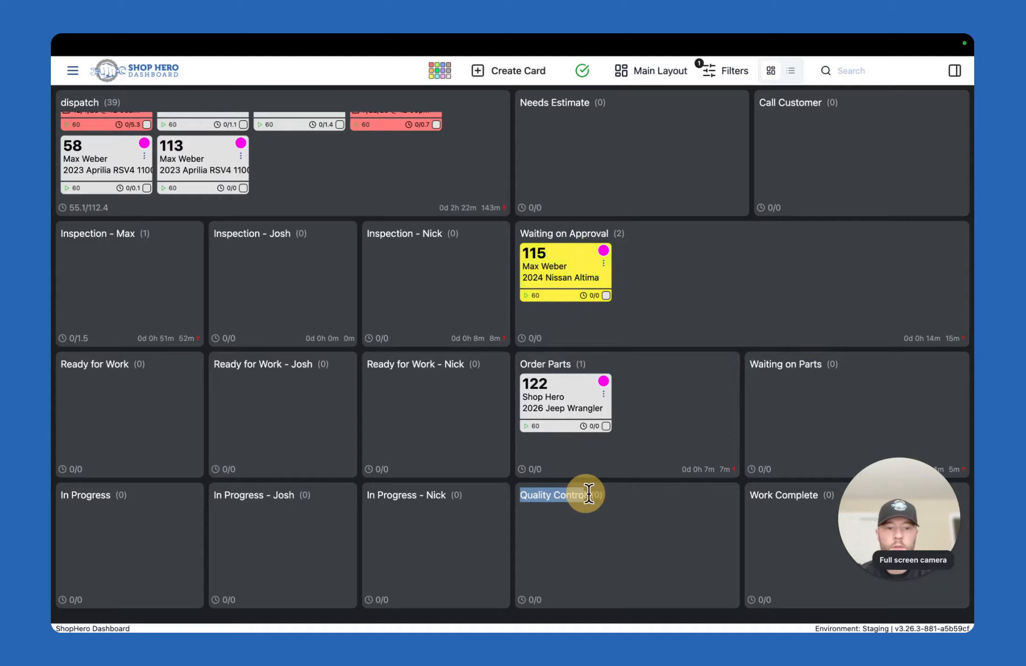
pyautogui.moveTo(750, 495); pyautogui.dragTo(810, 495)
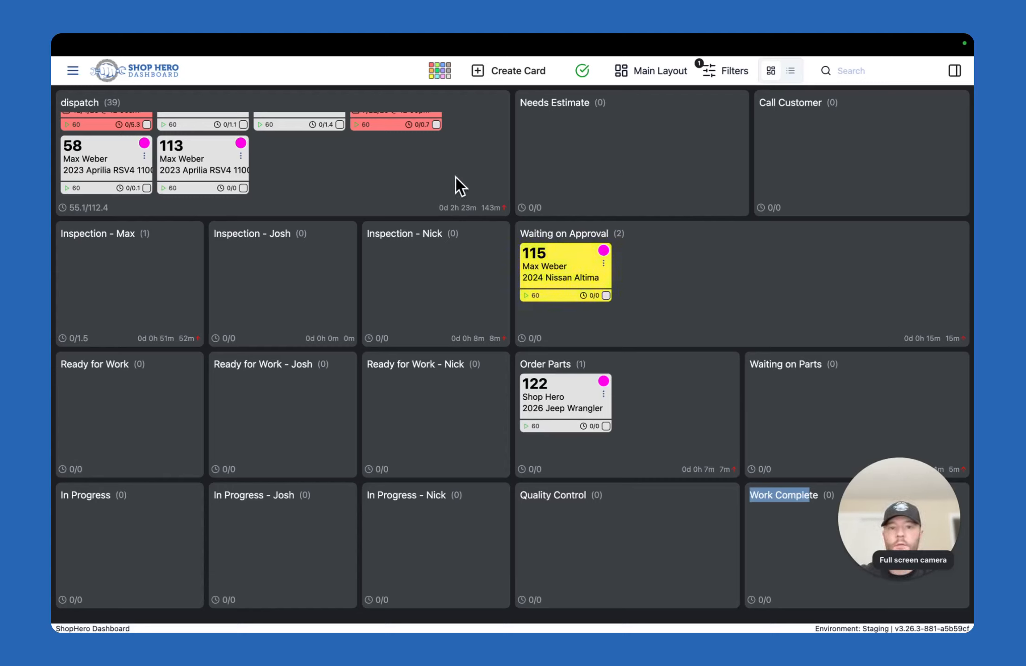
pyautogui.press('XF86MonBrightnessUp')
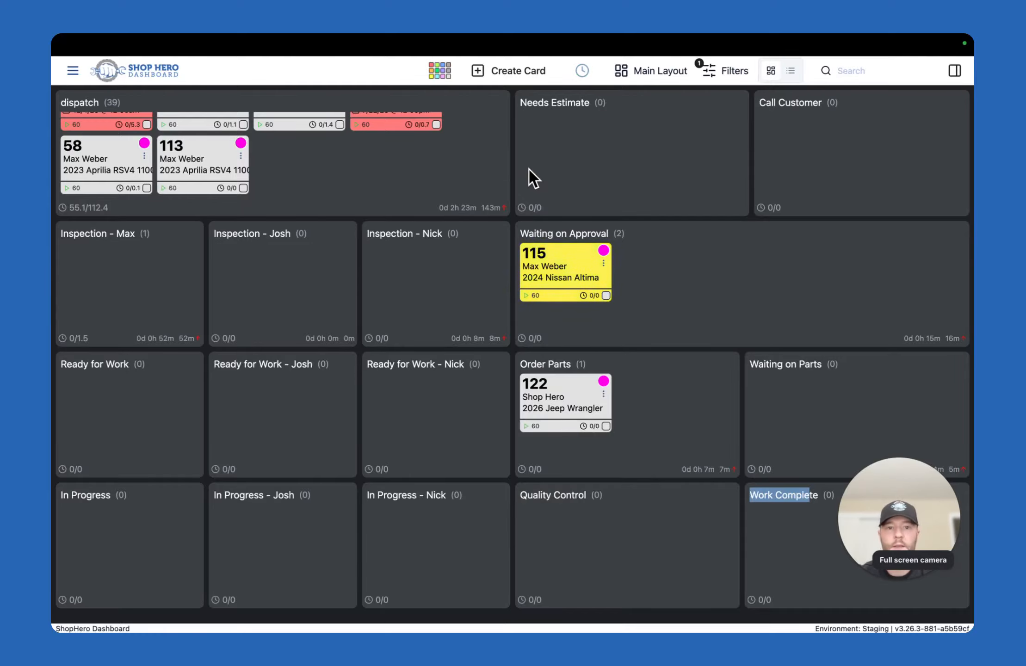
# Open the existing Main Layout in the Layout Builder
pyautogui.click(72, 70)
pyautogui.click(105, 314)
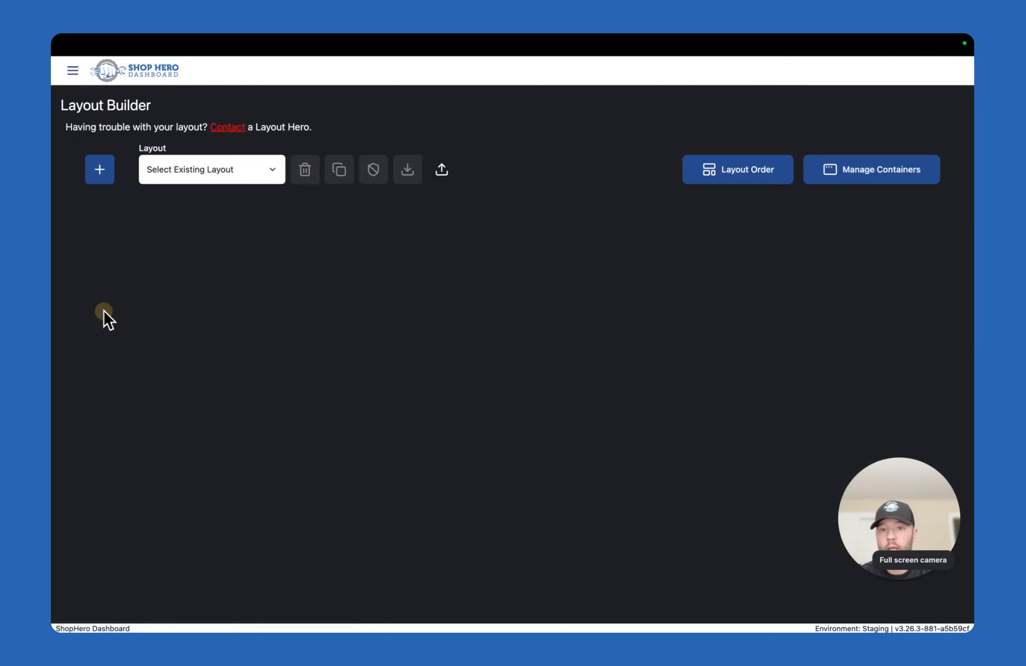
pyautogui.click(215, 176)
pyautogui.click(213, 221)
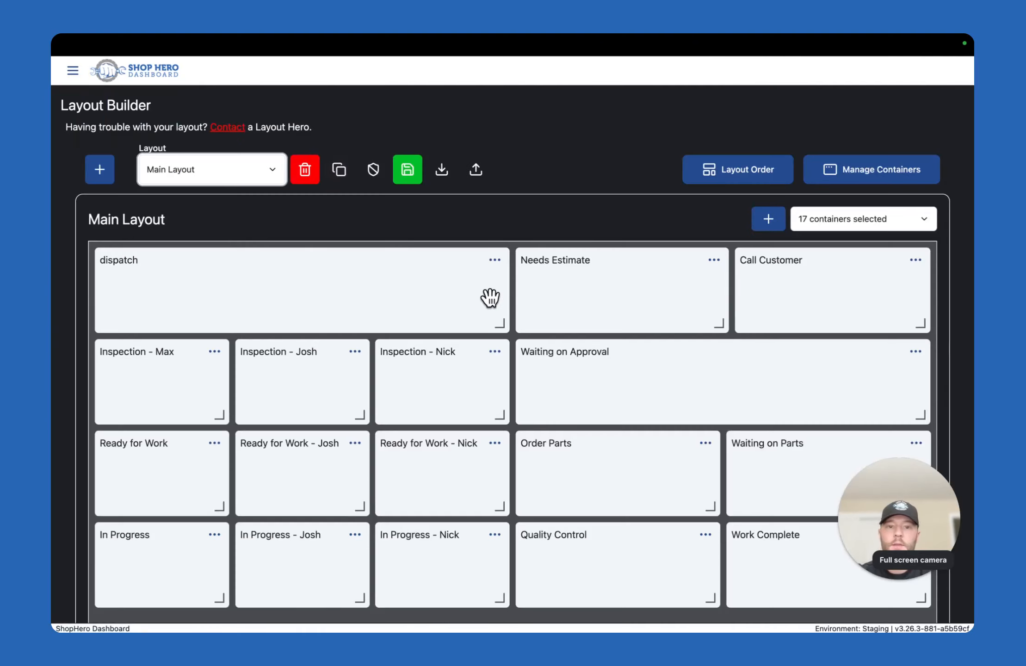
pyautogui.scroll(-1, 508, 287)
# View the form for creating a container, cancel it, and show the options available for the Needs Estimate container
pyautogui.click(765, 201)
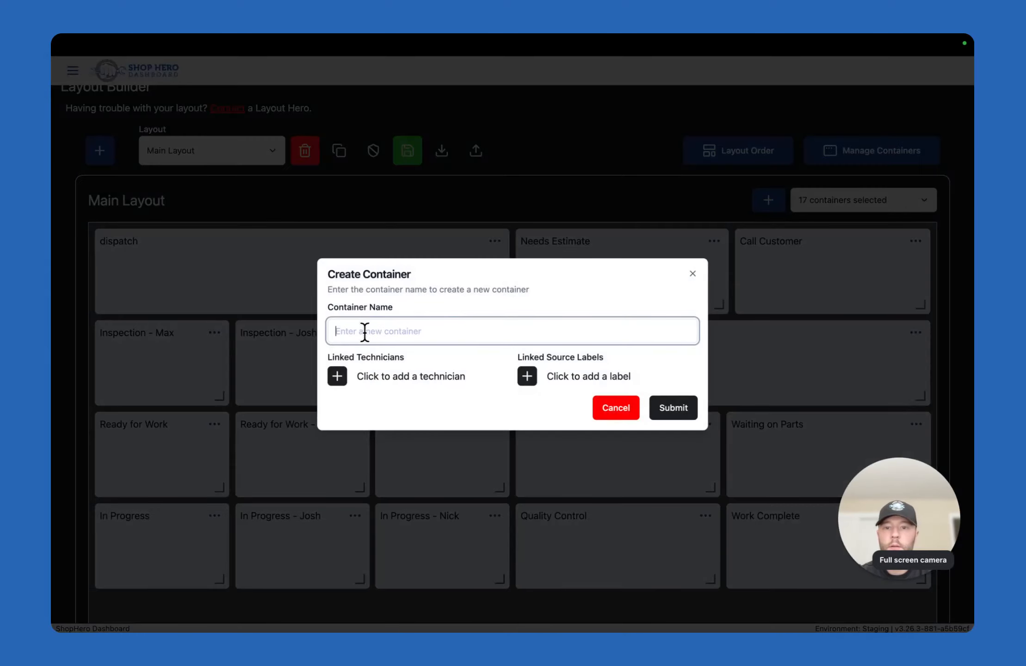
pyautogui.click(608, 410)
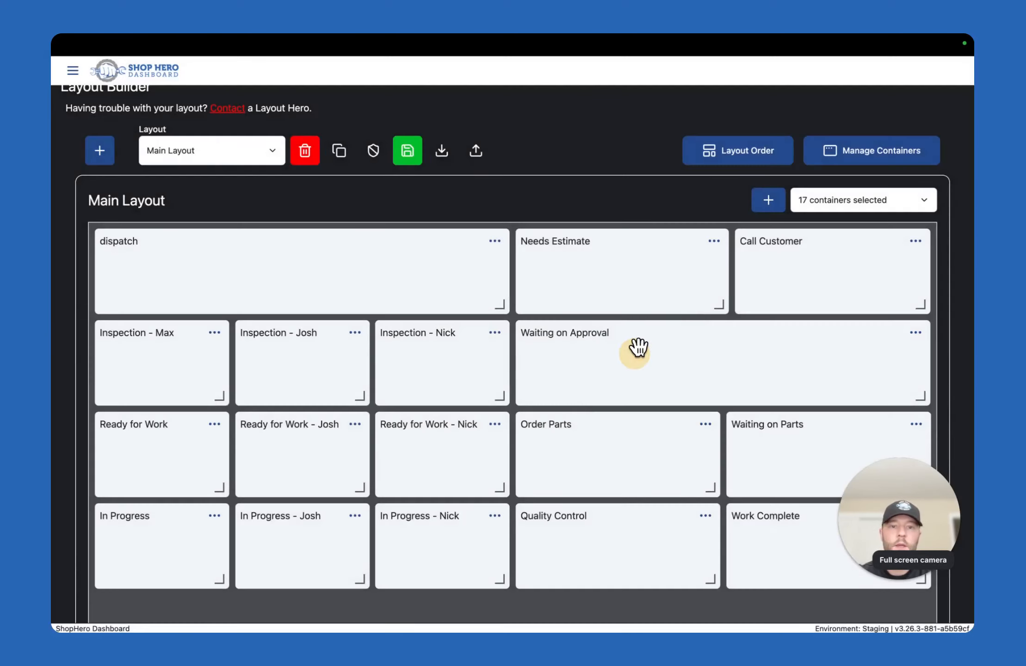
pyautogui.click(714, 241)
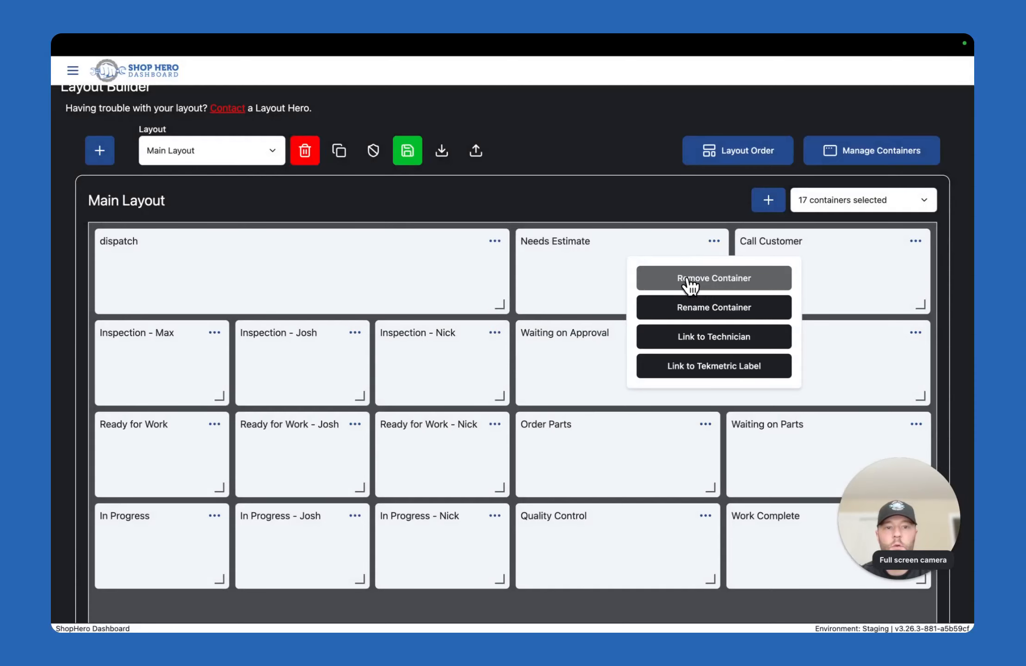
# Try moving the Needs Estimate container to the dispatch container's place, and restore the original container arrangement
pyautogui.moveTo(671, 238); pyautogui.dragTo(231, 252)
pyautogui.moveTo(254, 346); pyautogui.dragTo(467, 238)
pyautogui.moveTo(524, 279); pyautogui.dragTo(293, 268)
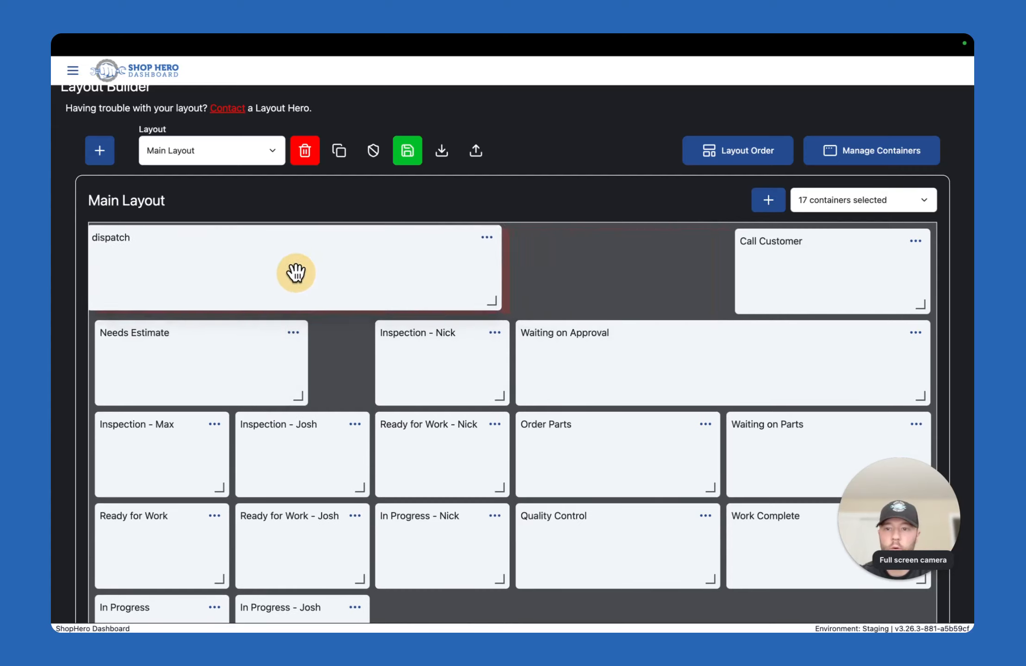
pyautogui.moveTo(235, 359); pyautogui.dragTo(662, 268)
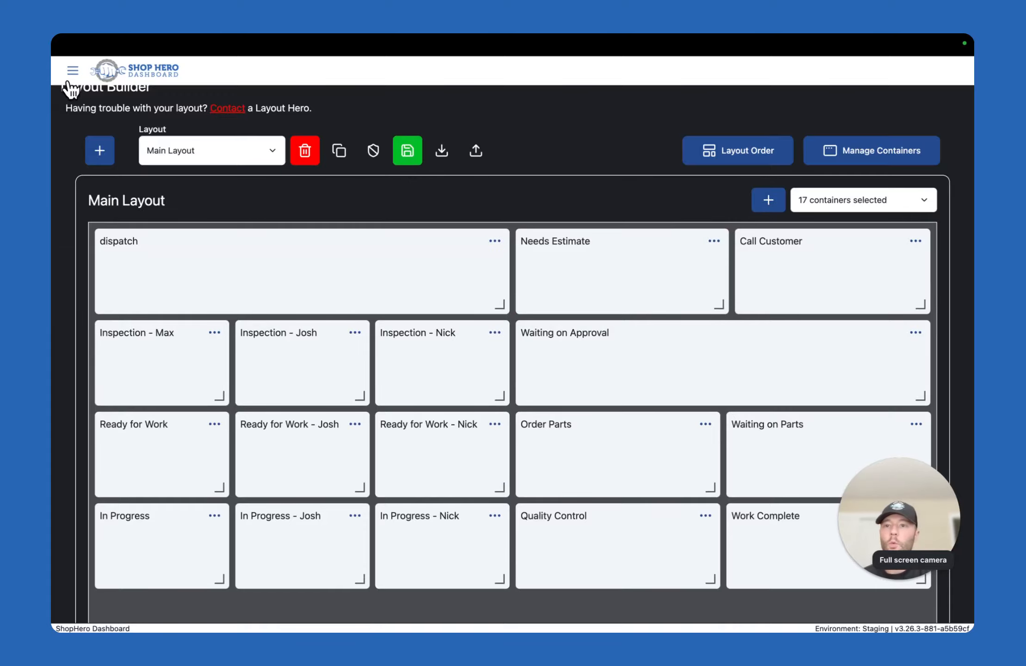
# Save the Main Layout and return to the card board
pyautogui.click(406, 161)
pyautogui.click(72, 78)
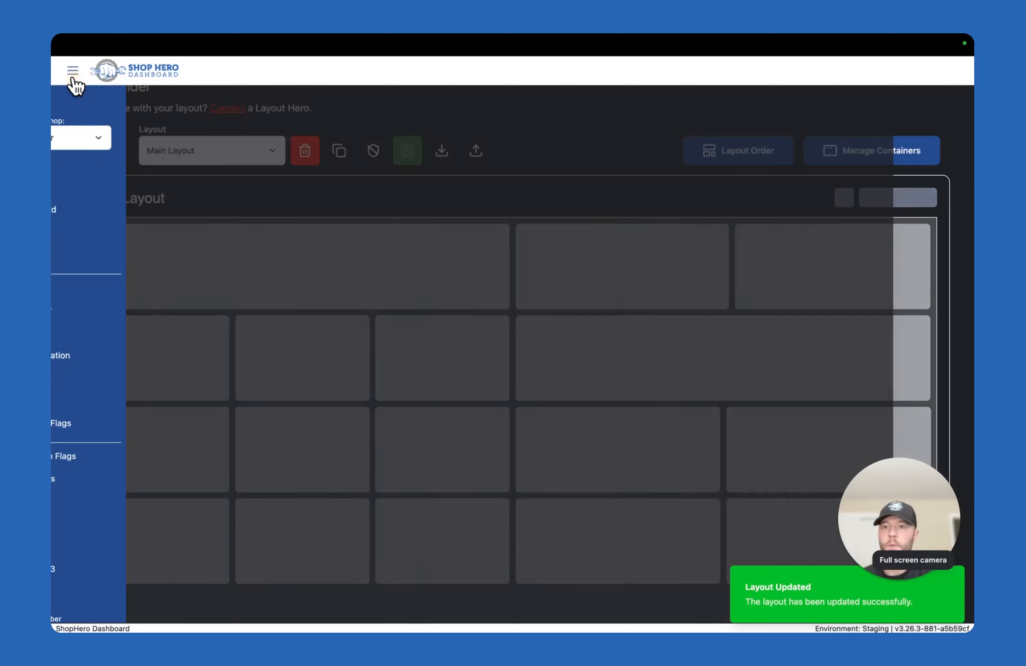
pyautogui.click(98, 164)
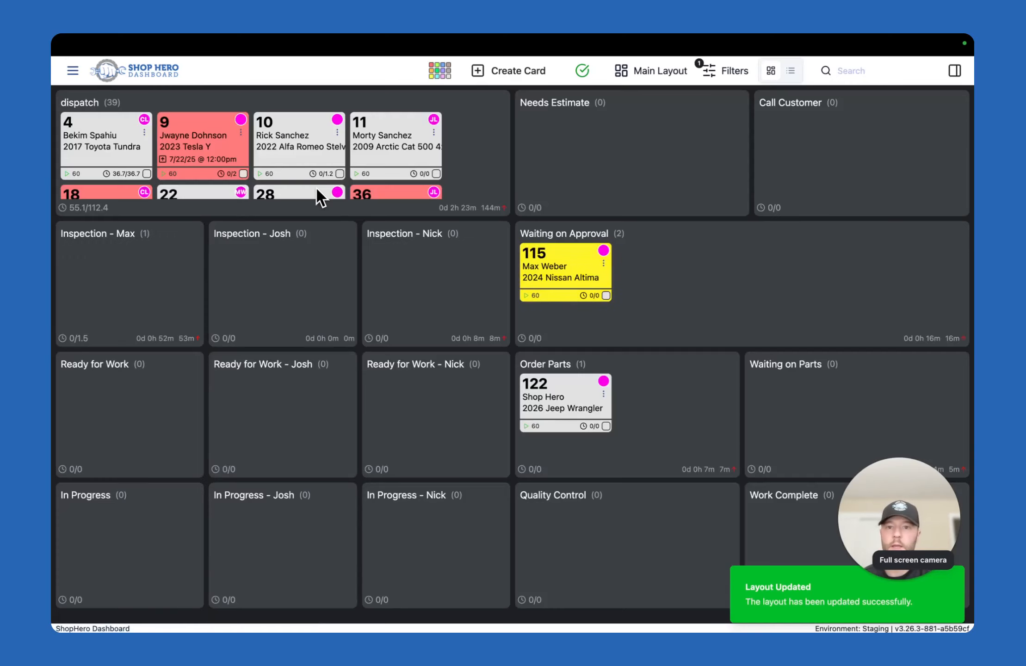
# Look through the vehicle cards in the dispatch container
pyautogui.scroll(-10, 418, 163)
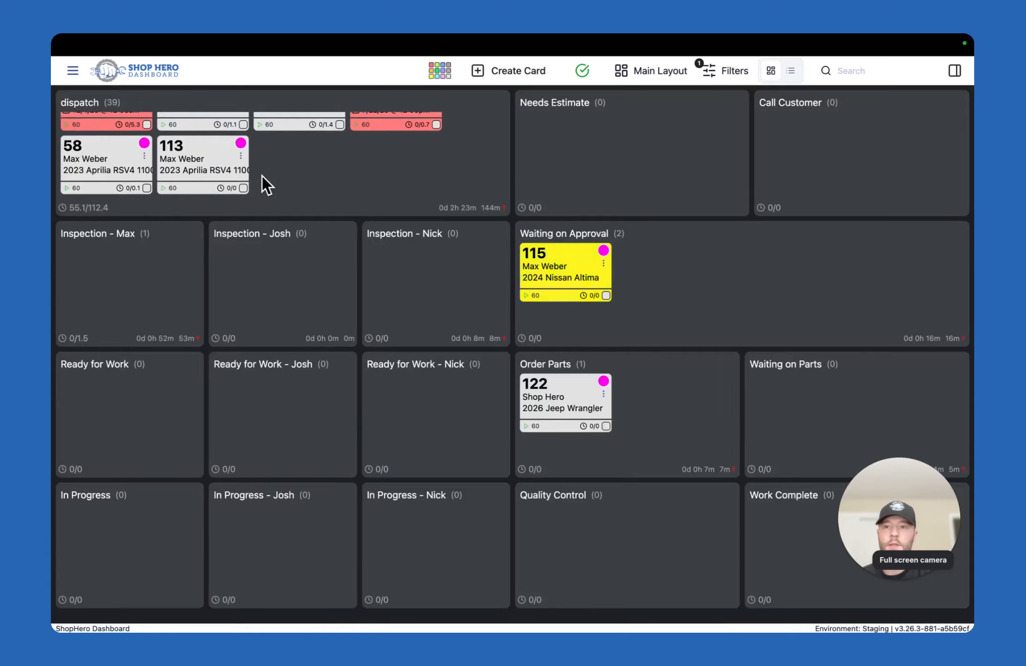
pyautogui.doubleClick(87, 103)
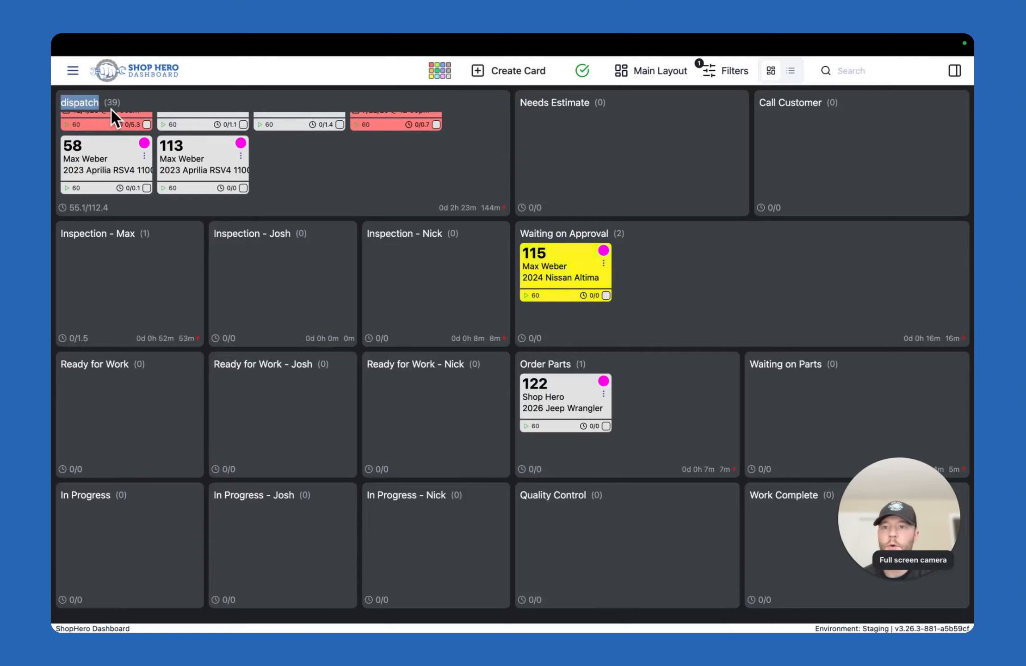
pyautogui.scroll(5, 139, 133)
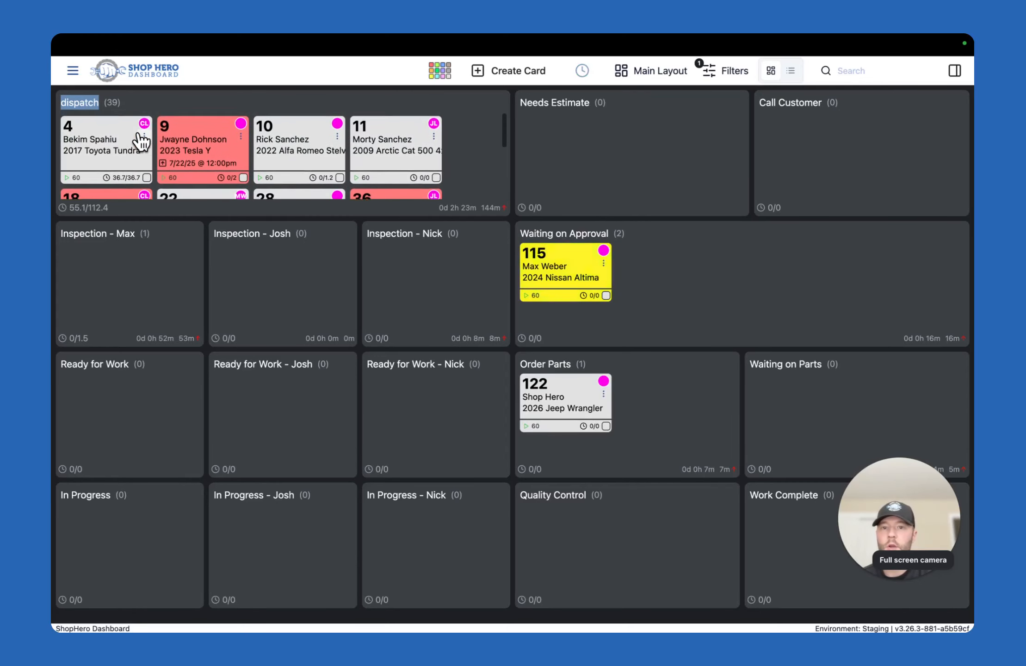
pyautogui.scroll(-5, 139, 139)
pyautogui.scroll(3, 165, 138)
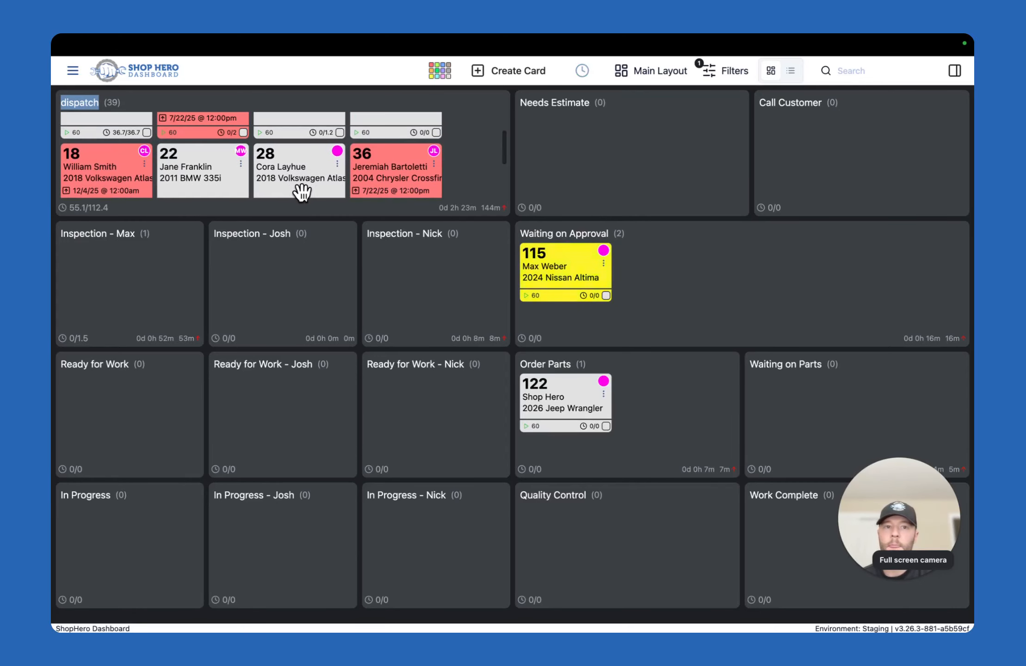
# Clear all board filters and show the last cards in the dispatch container
pyautogui.click(714, 78)
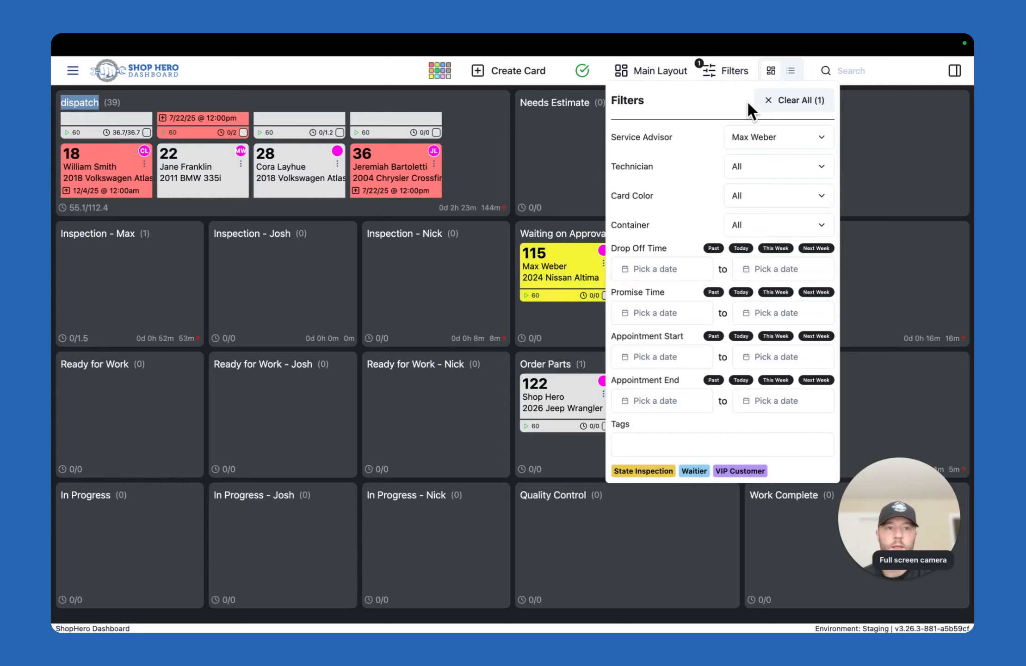
pyautogui.click(775, 101)
pyautogui.click(453, 146)
pyautogui.scroll(-2, 452, 146)
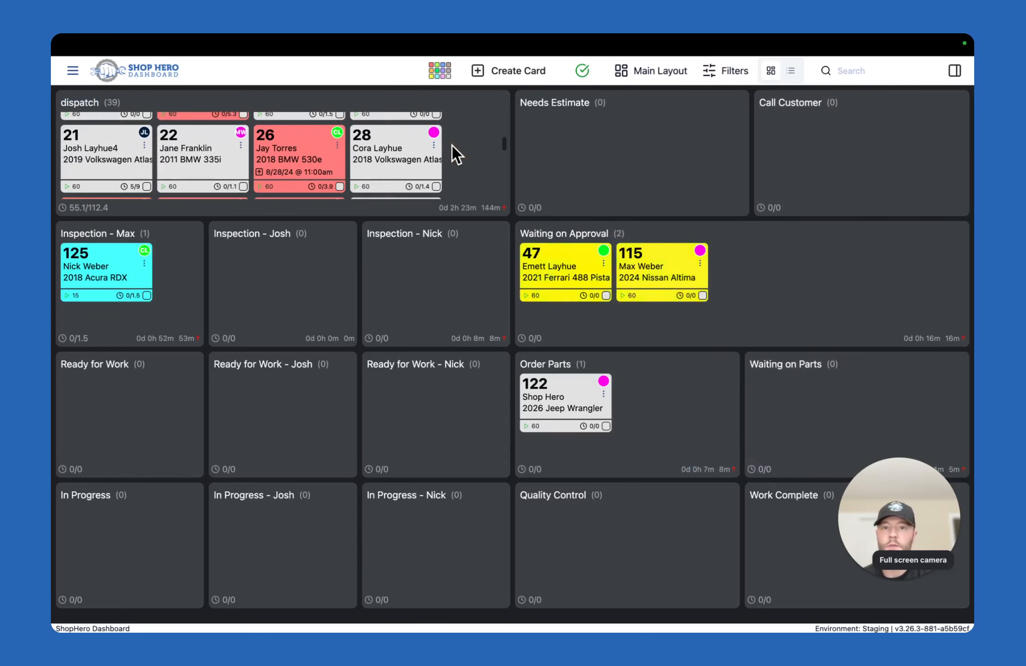
pyautogui.scroll(-10, 452, 146)
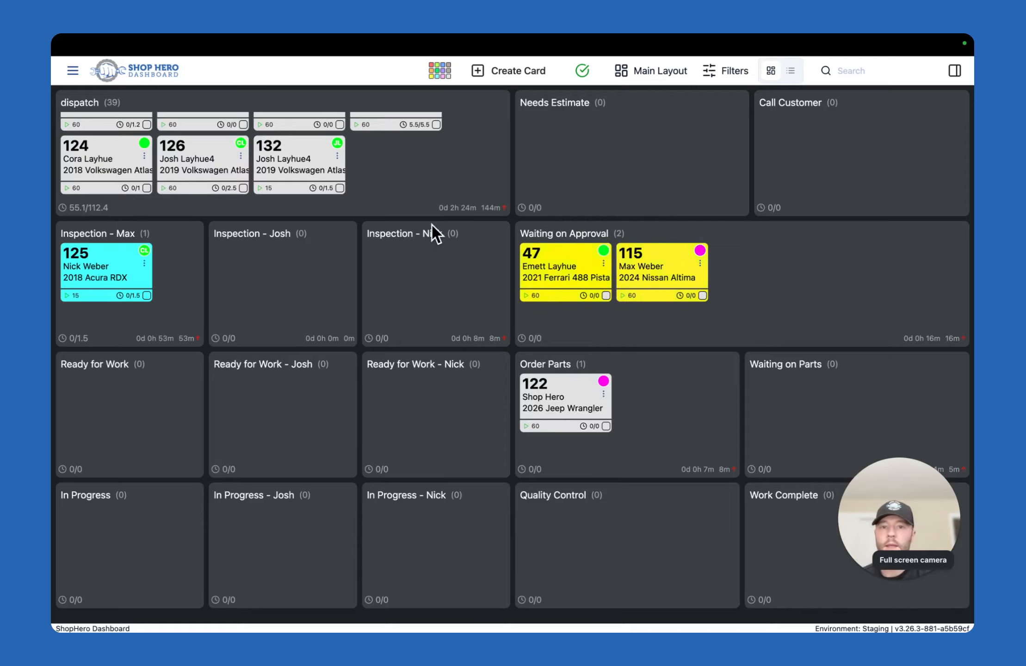
# Move the 2.5-hour 2019 Volkswagen Atlas card from dispatch to the middle technician's inspection container
pyautogui.moveTo(461, 217)
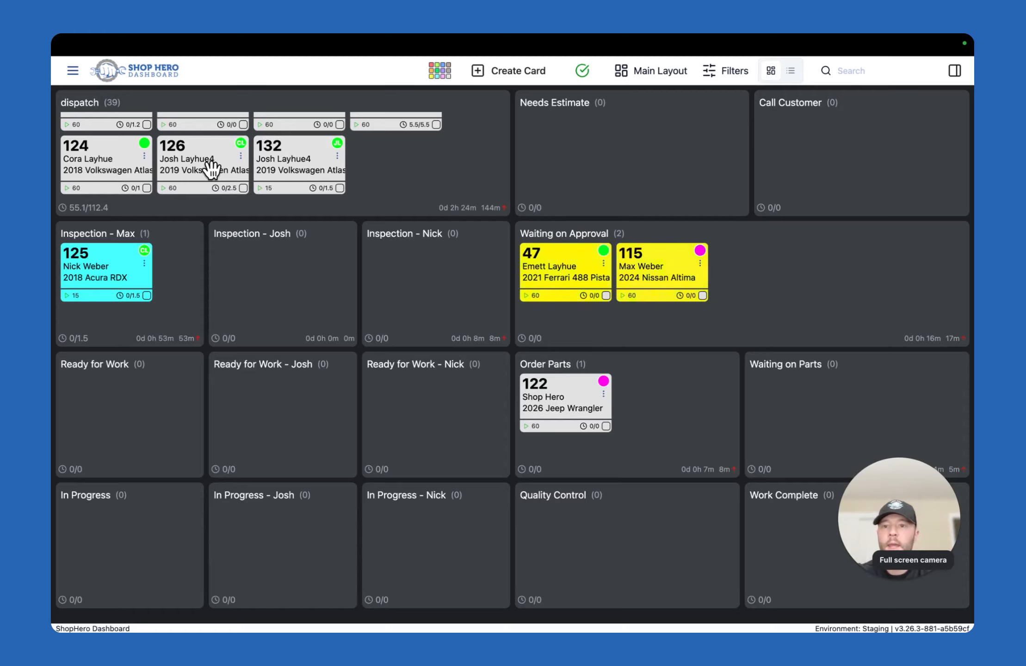
pyautogui.click(191, 164)
pyautogui.moveTo(191, 165); pyautogui.dragTo(283, 284)
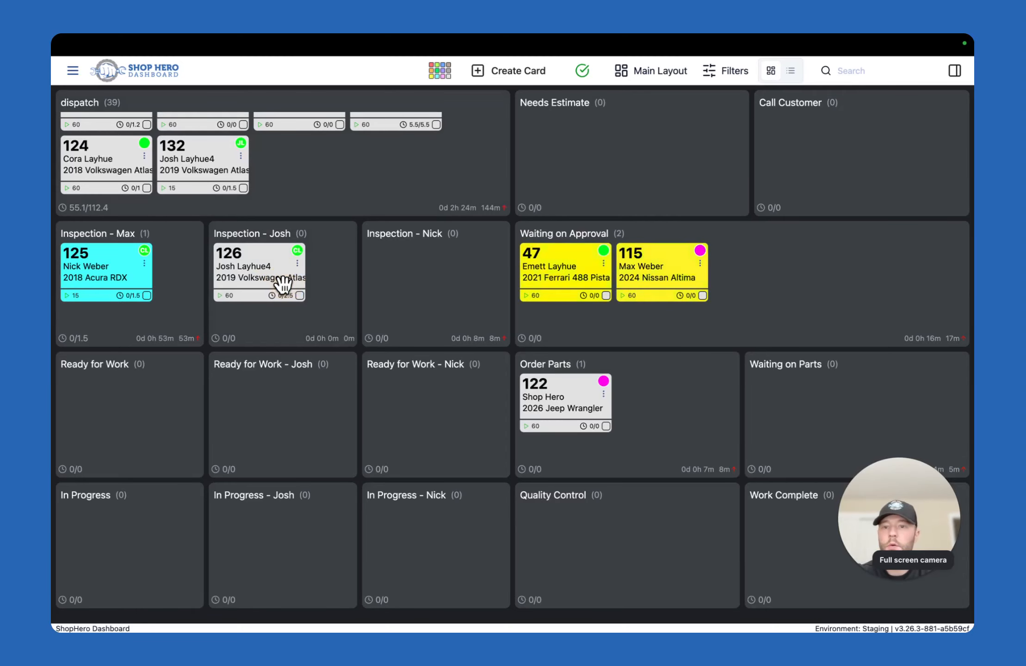
# Open the metrics of the moved Volkswagen Atlas card and examine its RO report of time per container
pyautogui.click(297, 263)
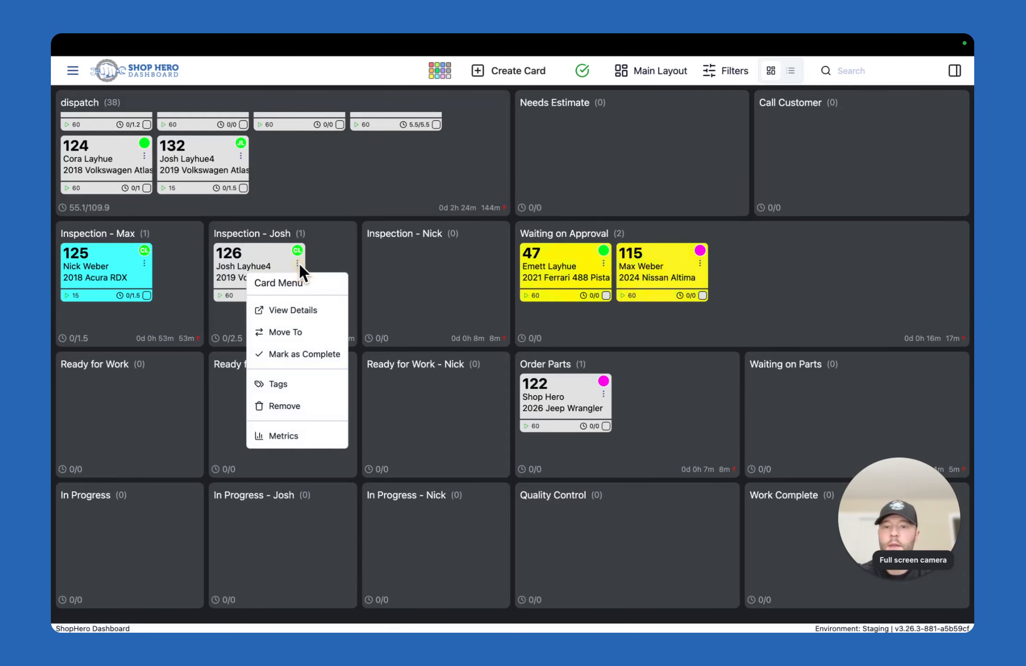
pyautogui.click(286, 437)
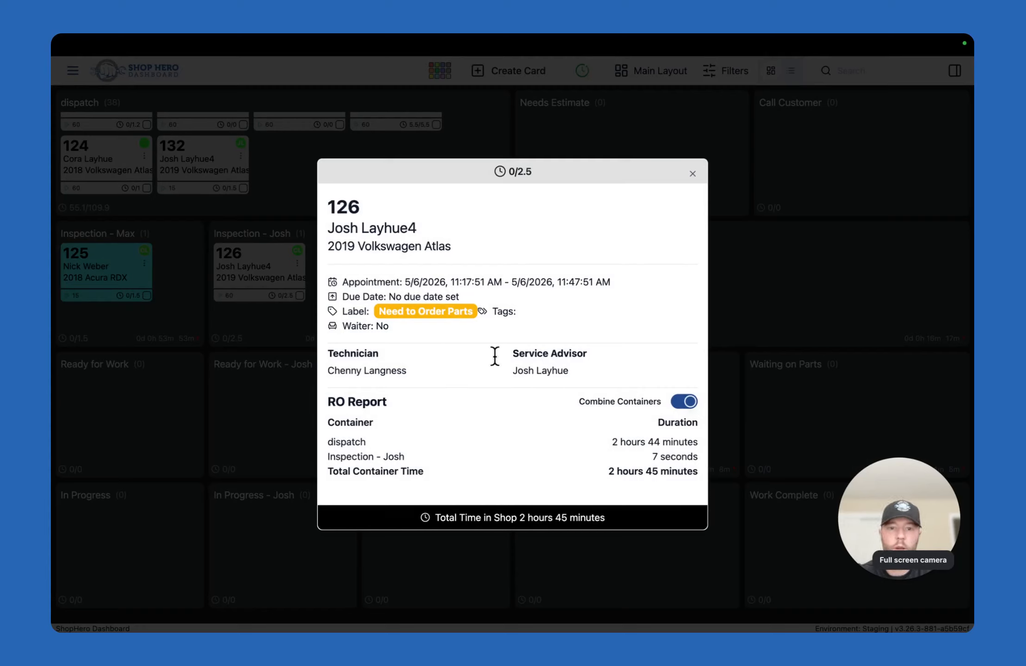
pyautogui.doubleClick(335, 206)
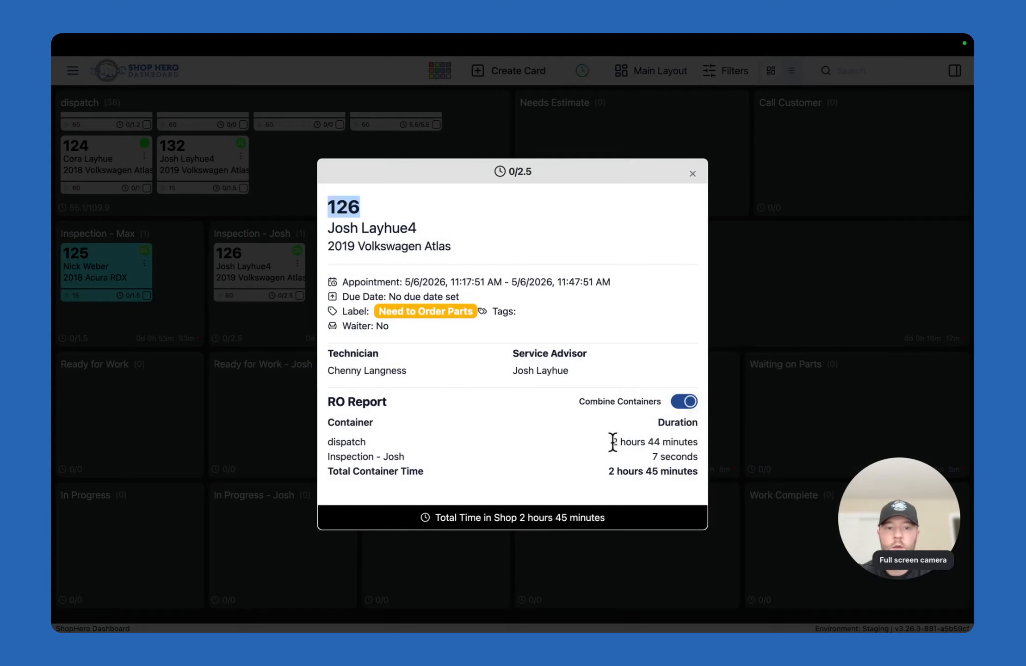
# Examine the dispatch duration and total time in shop in the Volkswagen Atlas card's metrics and close them
pyautogui.moveTo(612, 441); pyautogui.dragTo(678, 442)
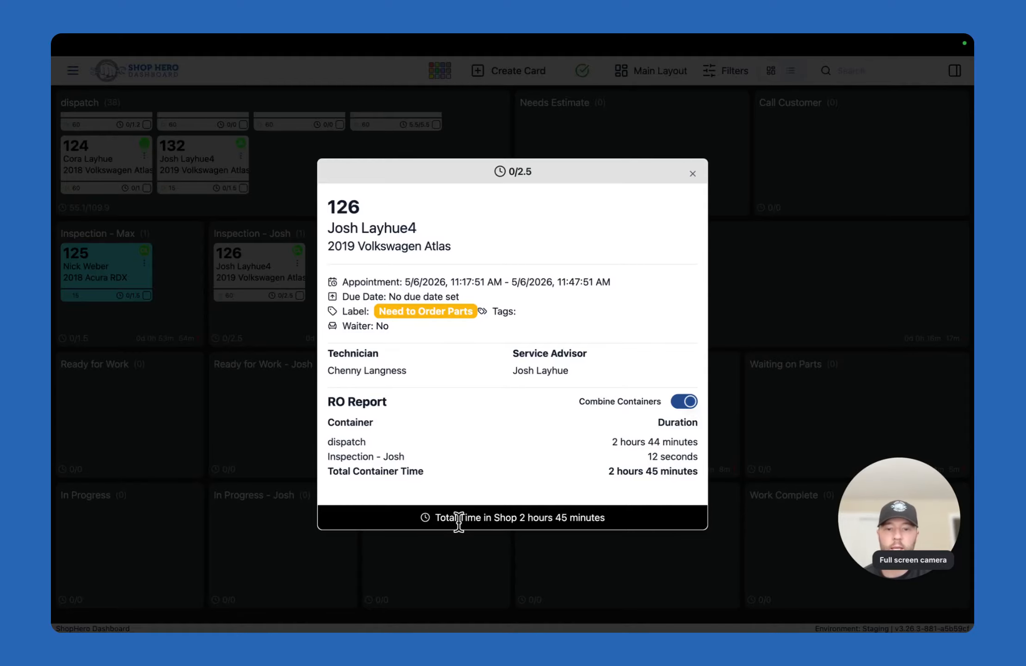
pyautogui.moveTo(435, 517); pyautogui.dragTo(607, 516)
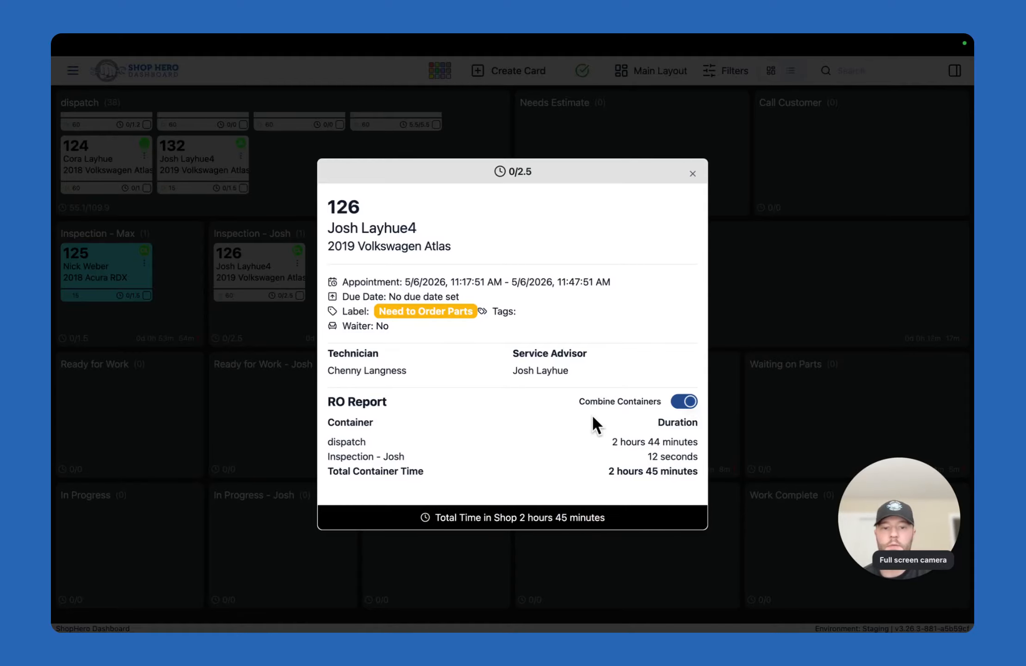
pyautogui.click(693, 178)
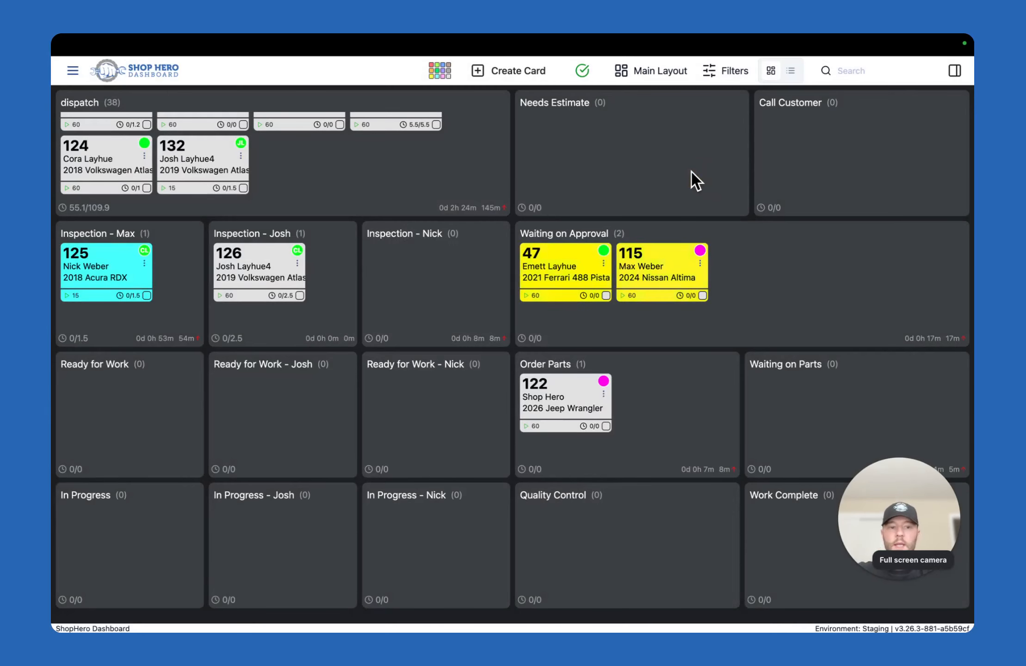
pyautogui.press('XF86MonBrightnessUp')
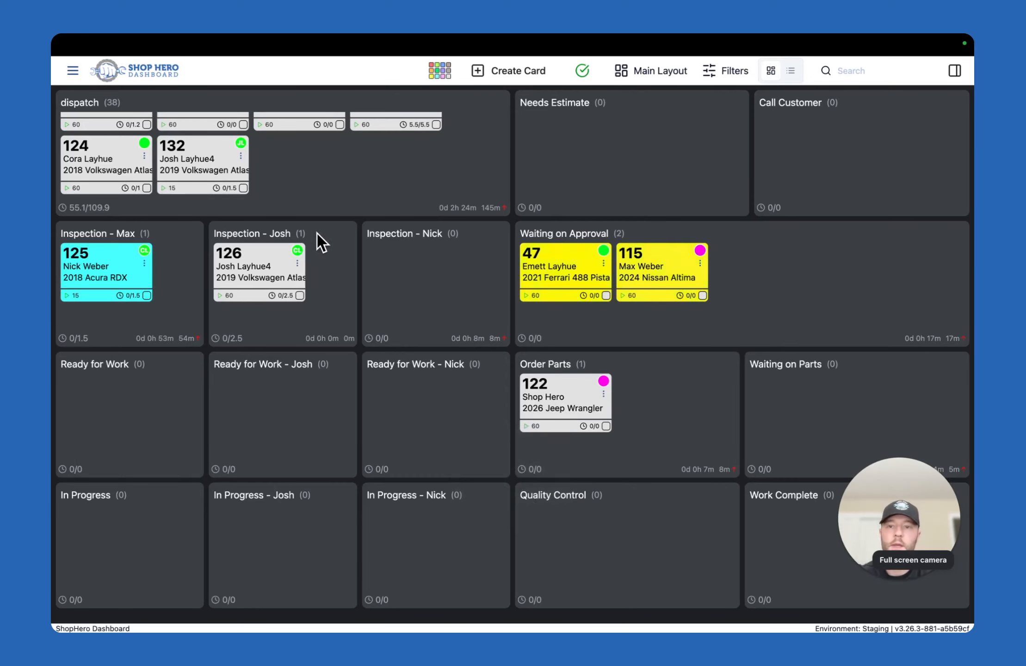
# Color the 2019 Volkswagen Atlas card in the middle inspection container green and start its 60-minute timer
pyautogui.click(298, 266)
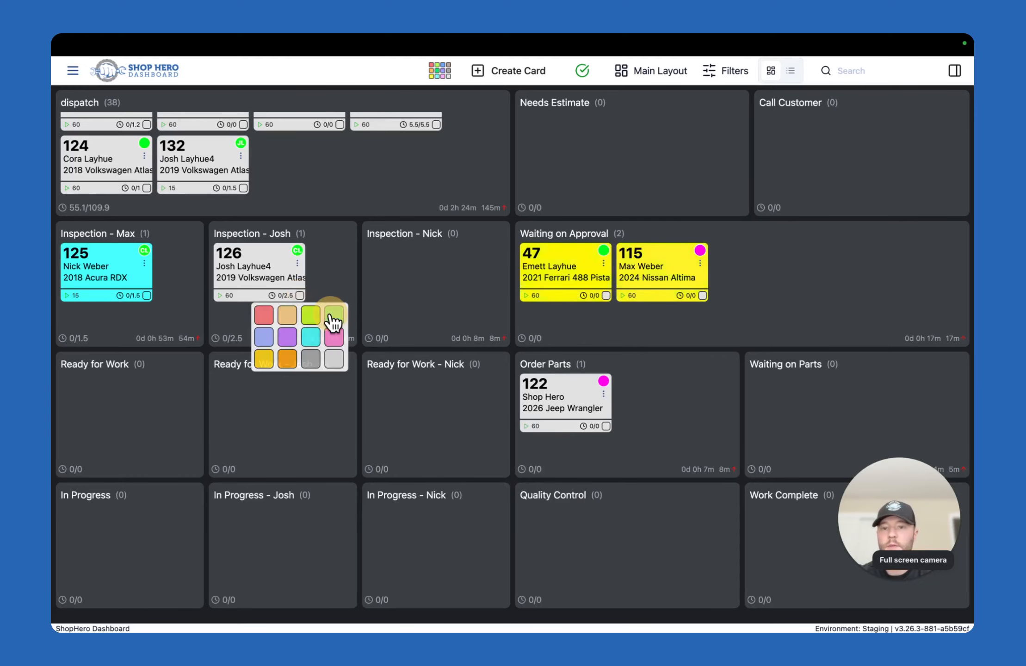
pyautogui.click(331, 315)
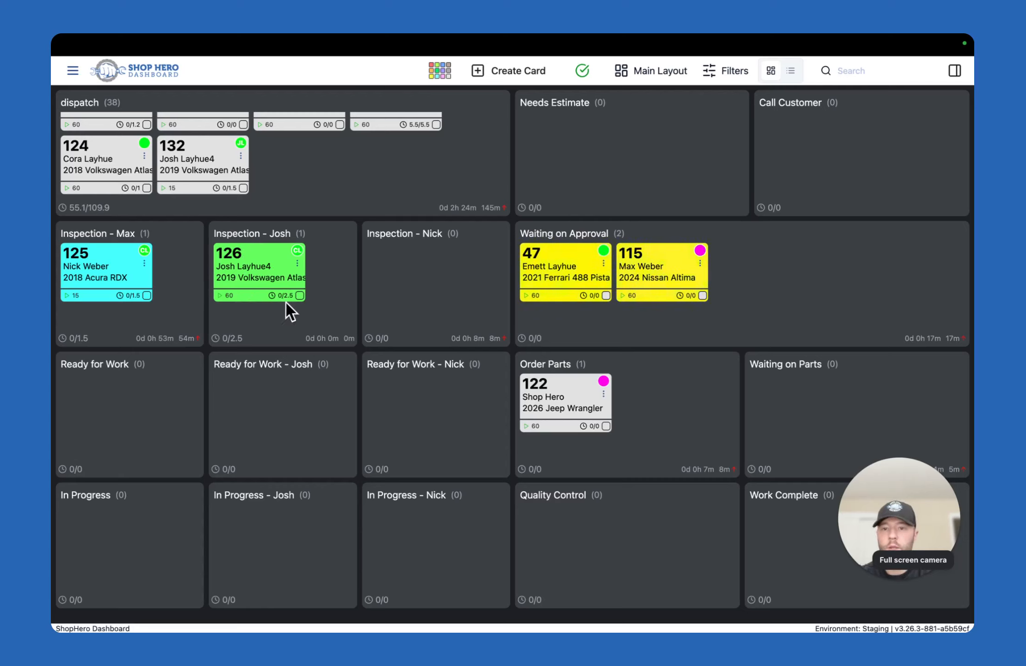
pyautogui.click(219, 296)
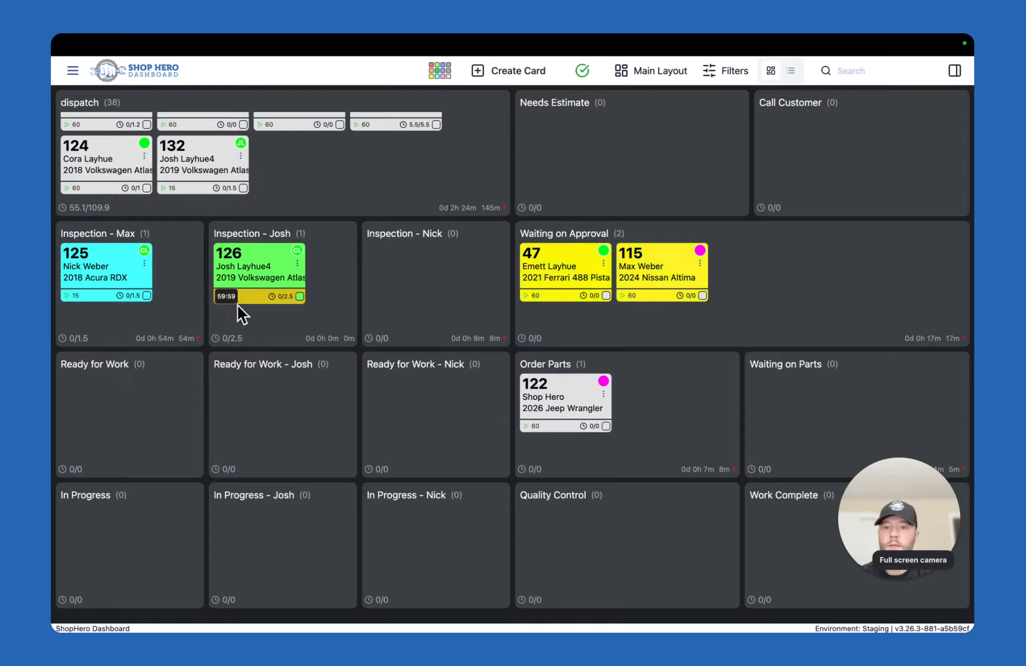
# Recolor the 2019 Volkswagen Atlas card with the running timer purple
pyautogui.click(298, 296)
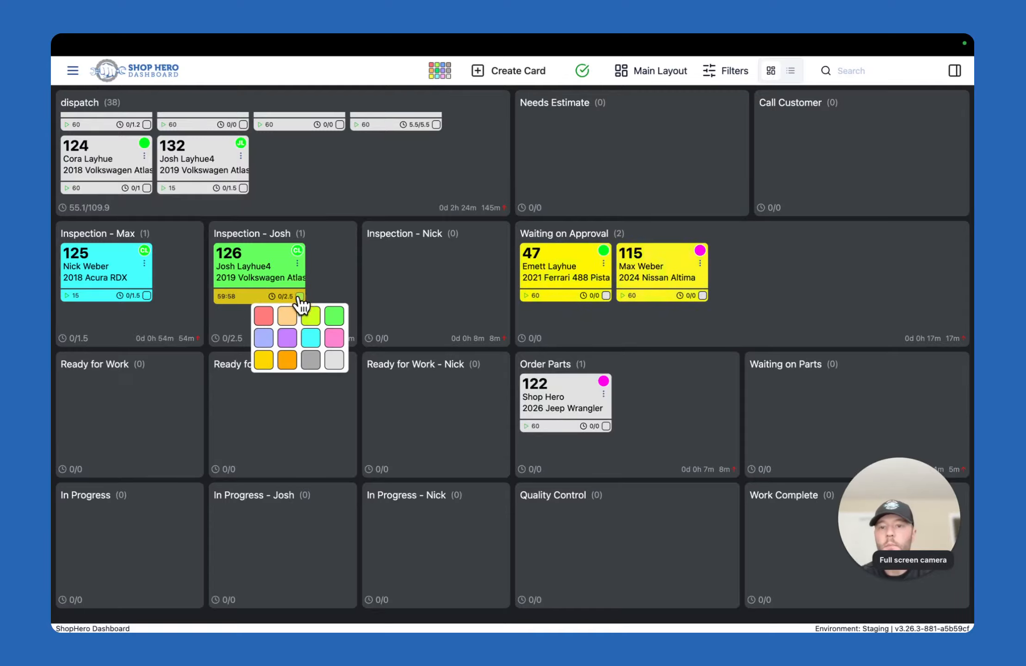
pyautogui.click(288, 334)
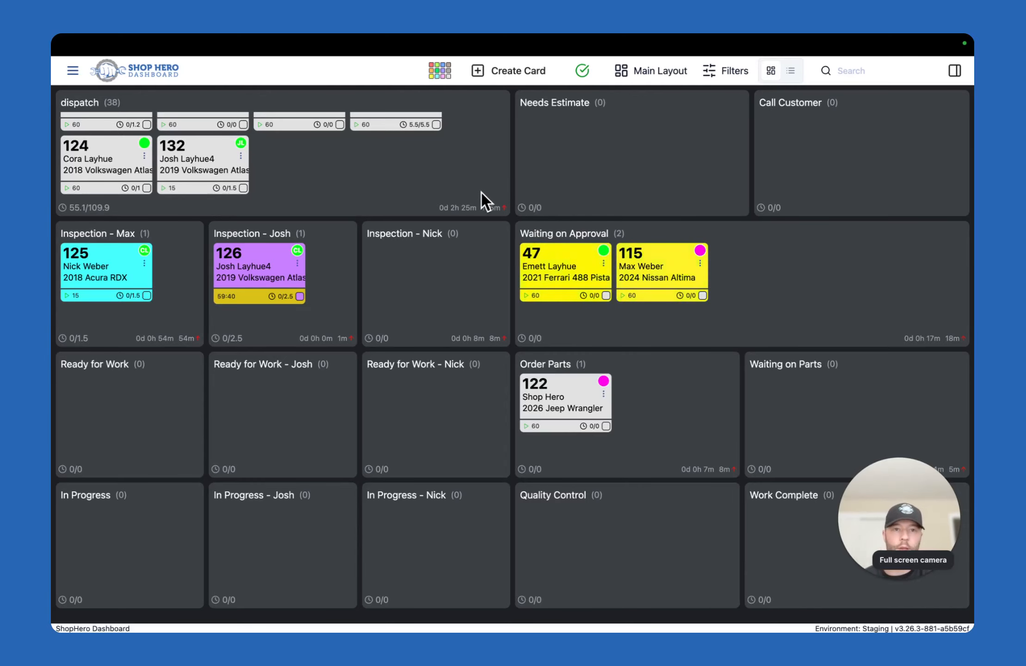
# View the technician's layout listed directly after Main Layout and return the board to Main Layout
pyautogui.click(655, 72)
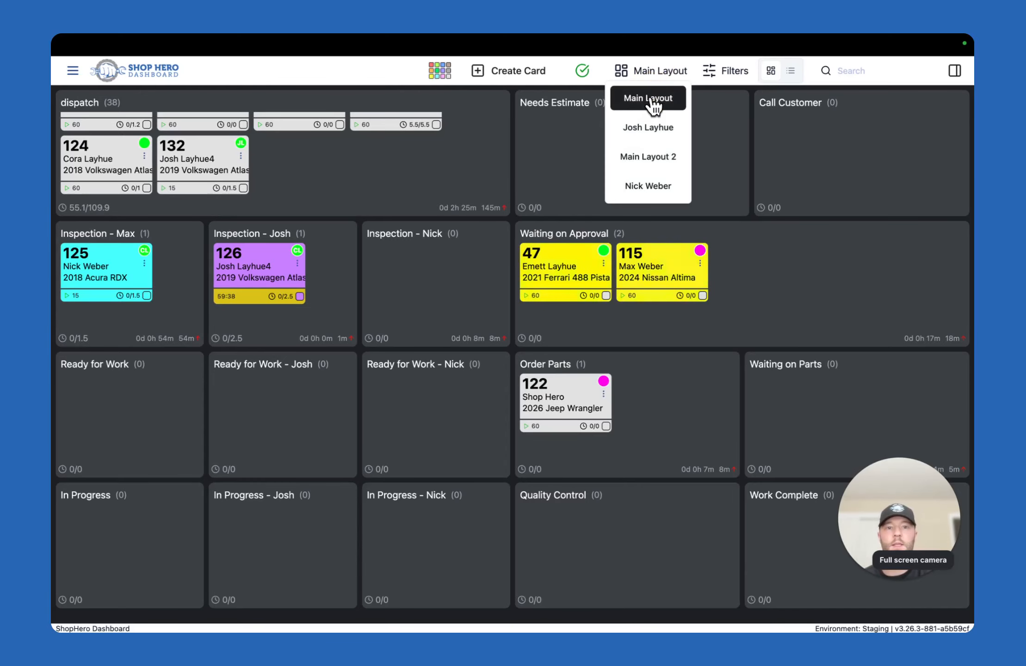
pyautogui.click(647, 129)
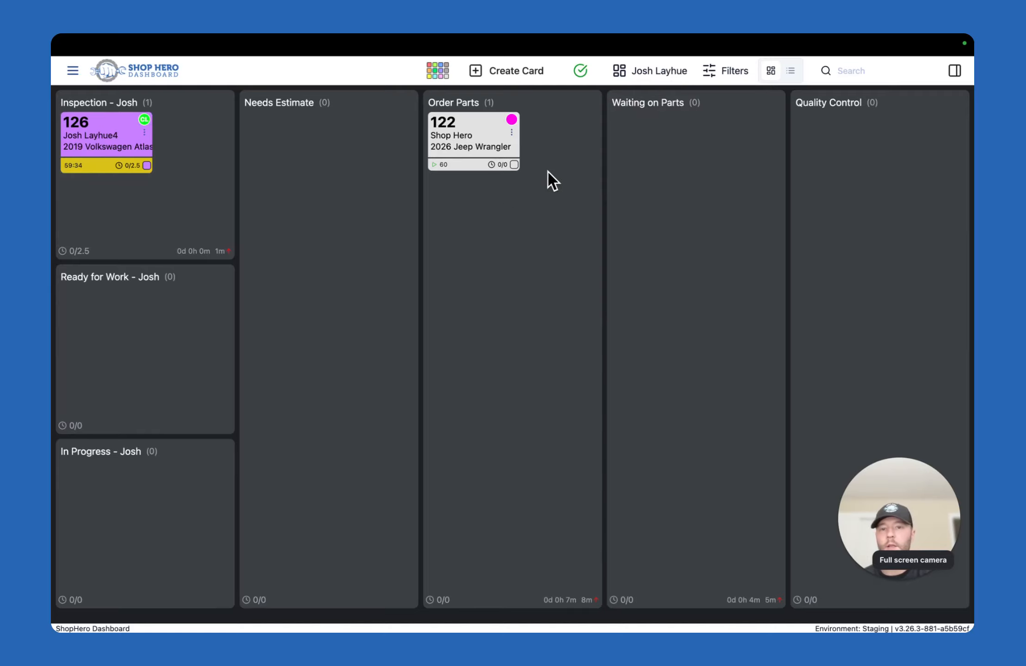
pyautogui.click(662, 81)
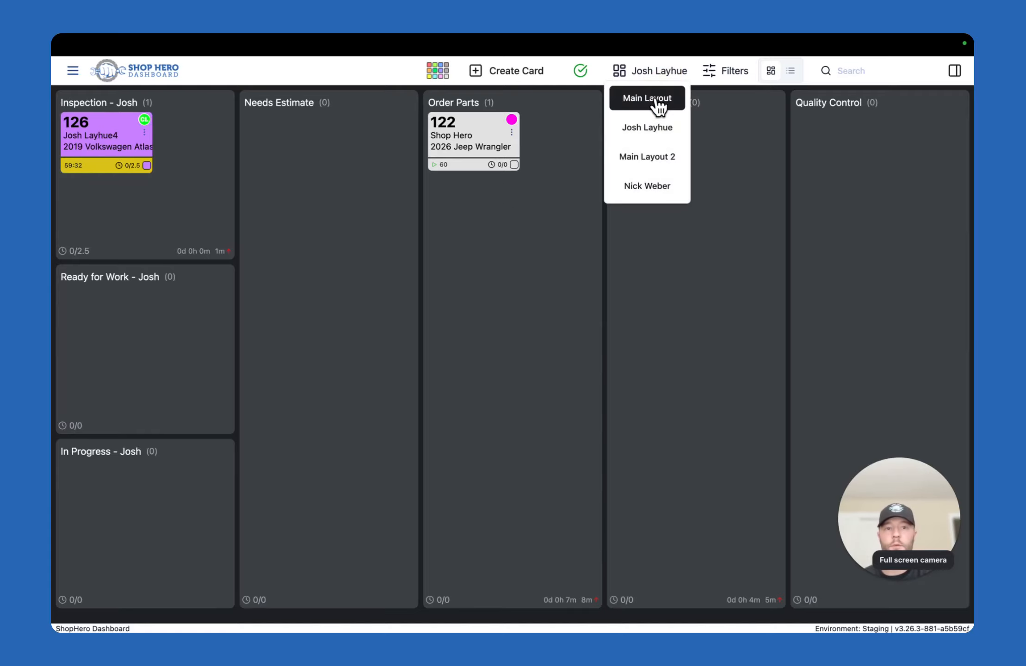
pyautogui.click(659, 99)
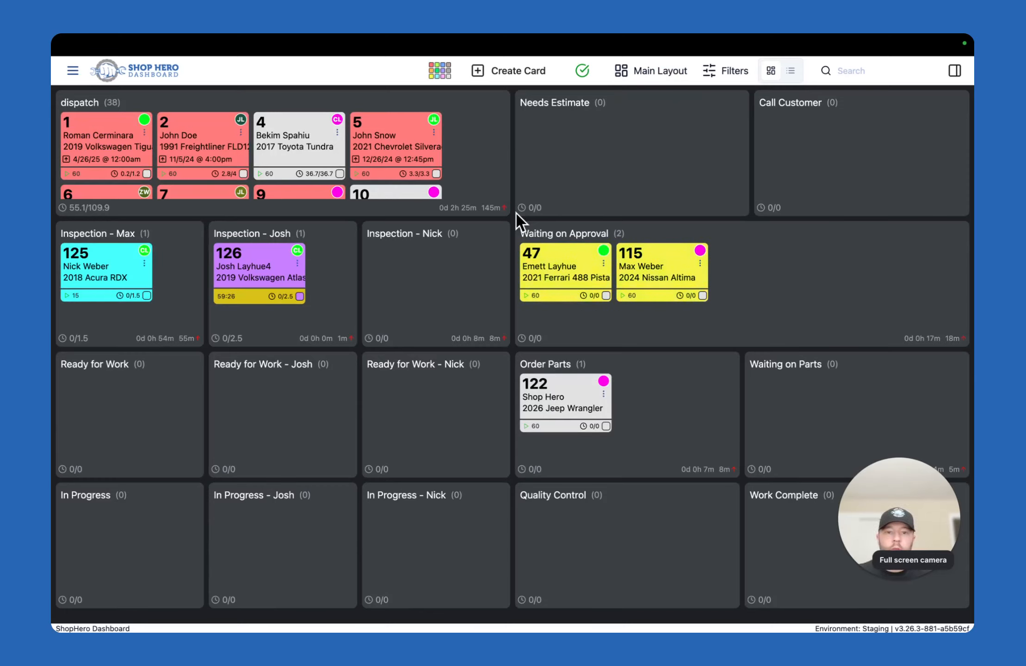
# Move the 2019 Volkswagen Atlas card from inspection to the Waiting on Approval container and point out that container's title
pyautogui.moveTo(266, 286); pyautogui.dragTo(535, 260)
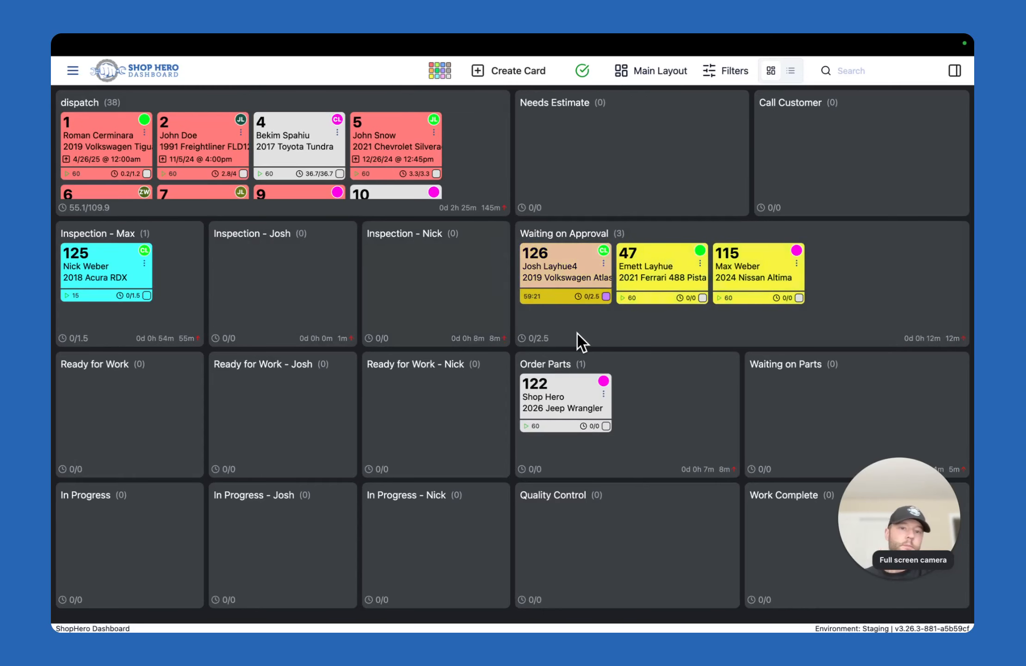
pyautogui.click(526, 234)
pyautogui.moveTo(527, 234); pyautogui.dragTo(607, 234)
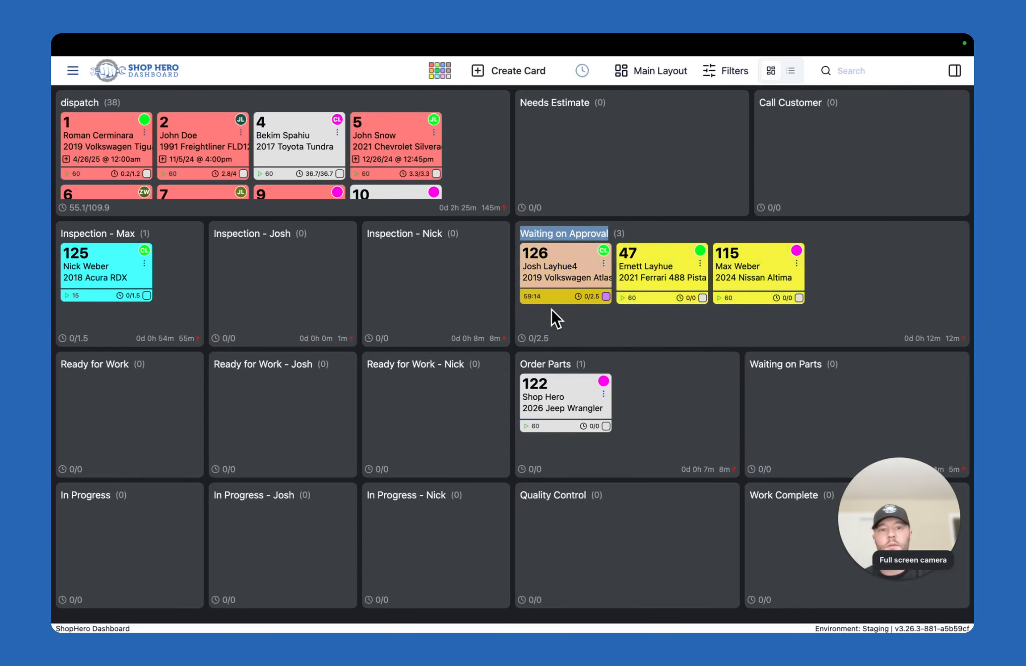
pyautogui.click(593, 323)
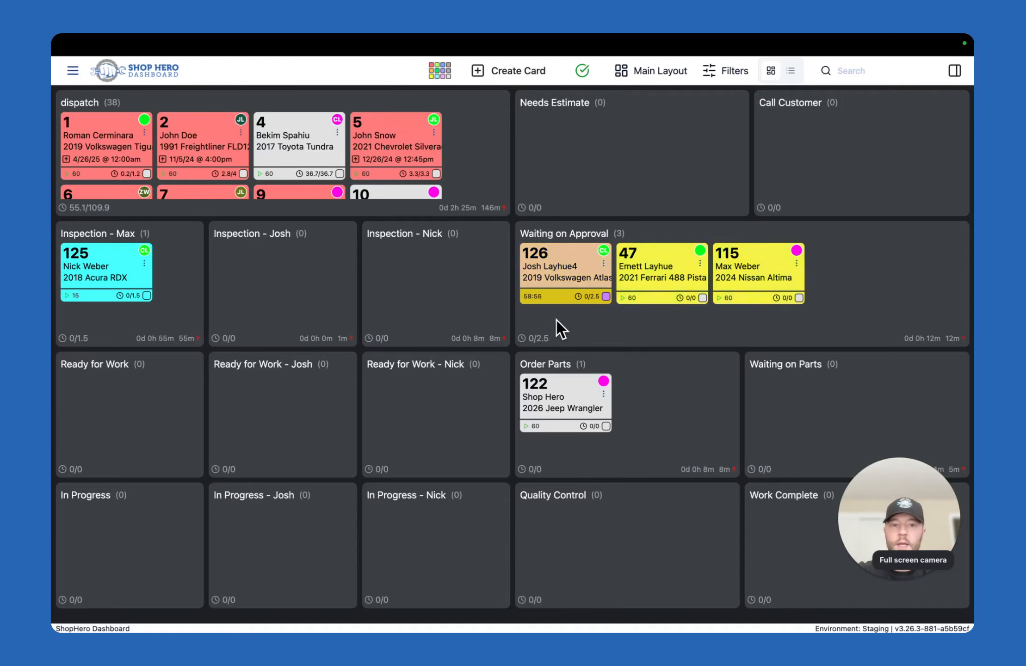
# Open the dashboard's main navigation
pyautogui.press('XF86MonBrightnessUp')
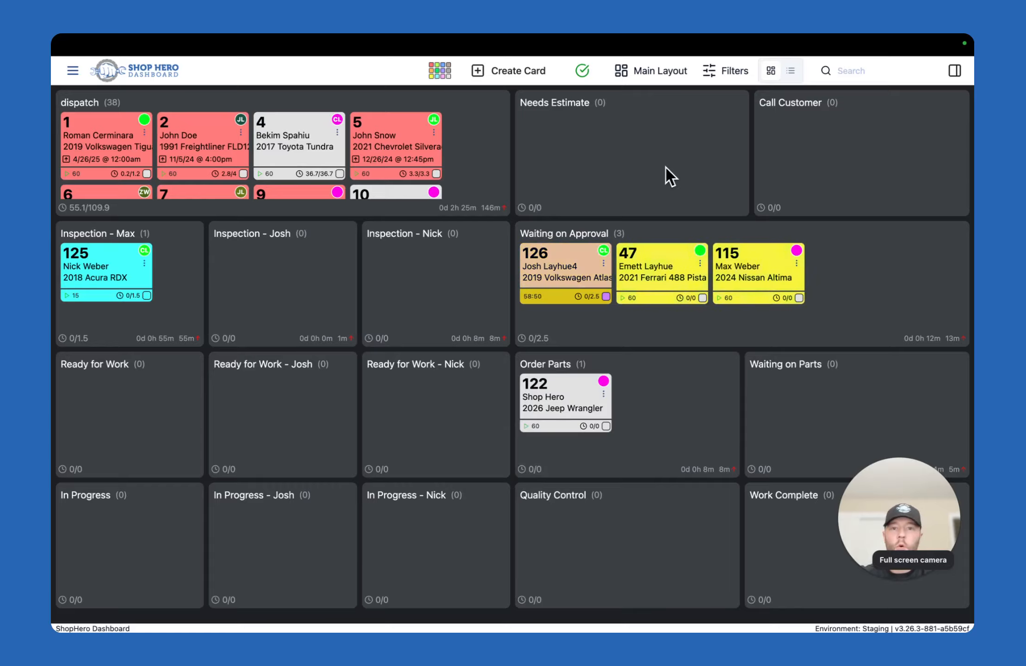
pyautogui.press('XF86MonBrightnessUp')
pyautogui.click(71, 72)
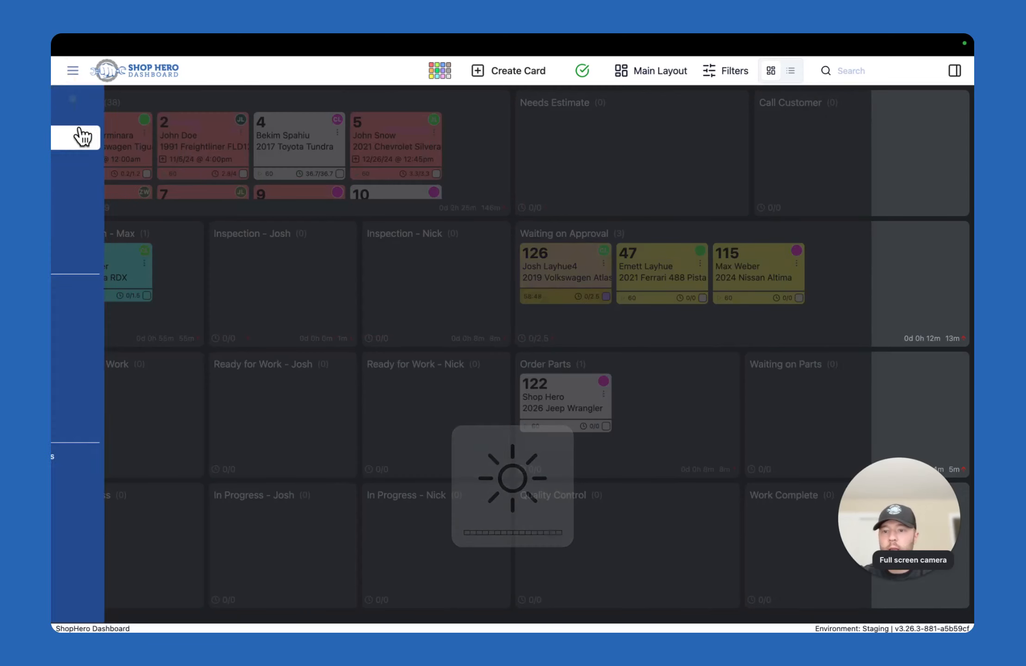